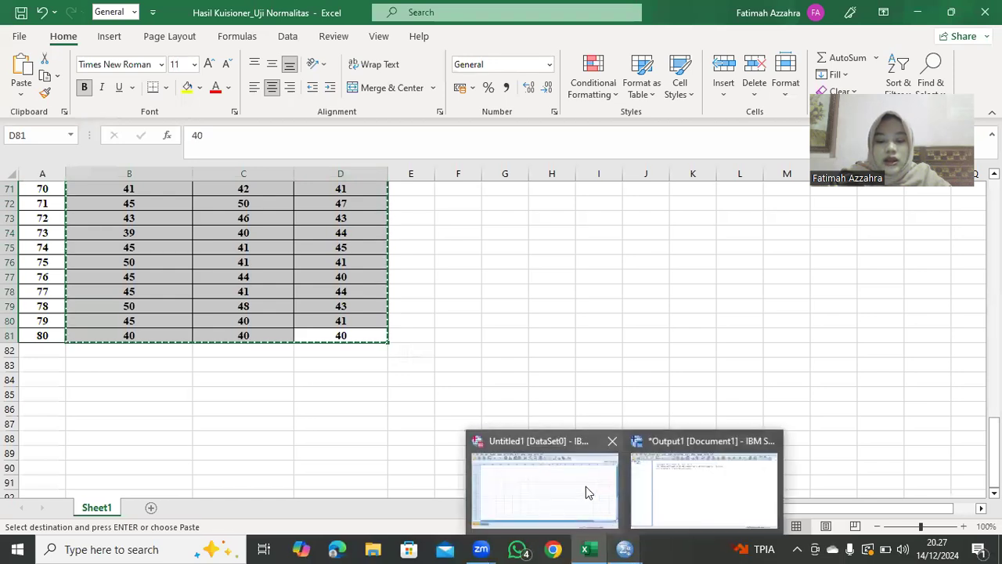
Step: Switch to the empty SPSS dataset and paste the copied three-column Excel data starting at the first cell
{"action": "left_click", "coordinate": [589, 492]}
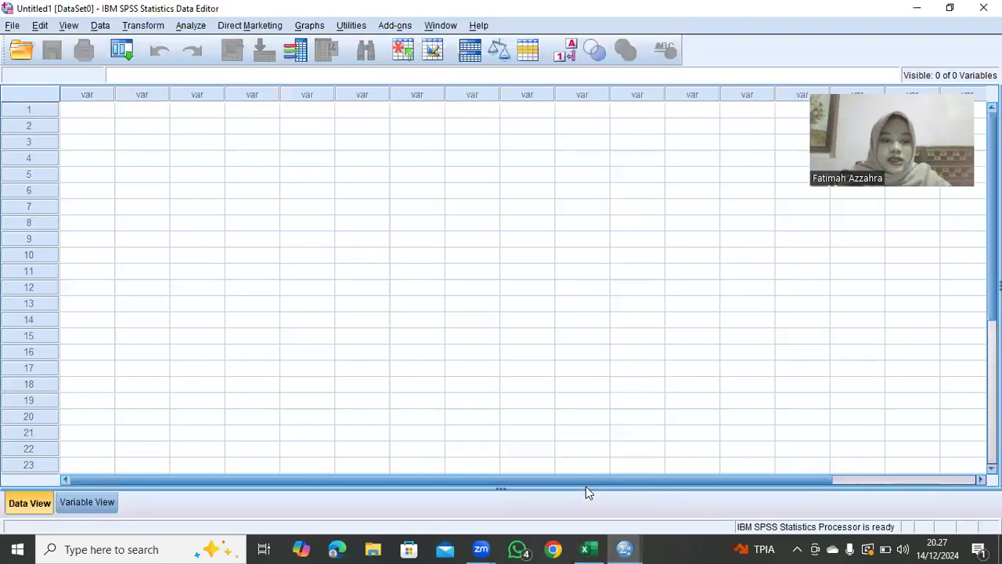
{"action": "left_click", "coordinate": [107, 111]}
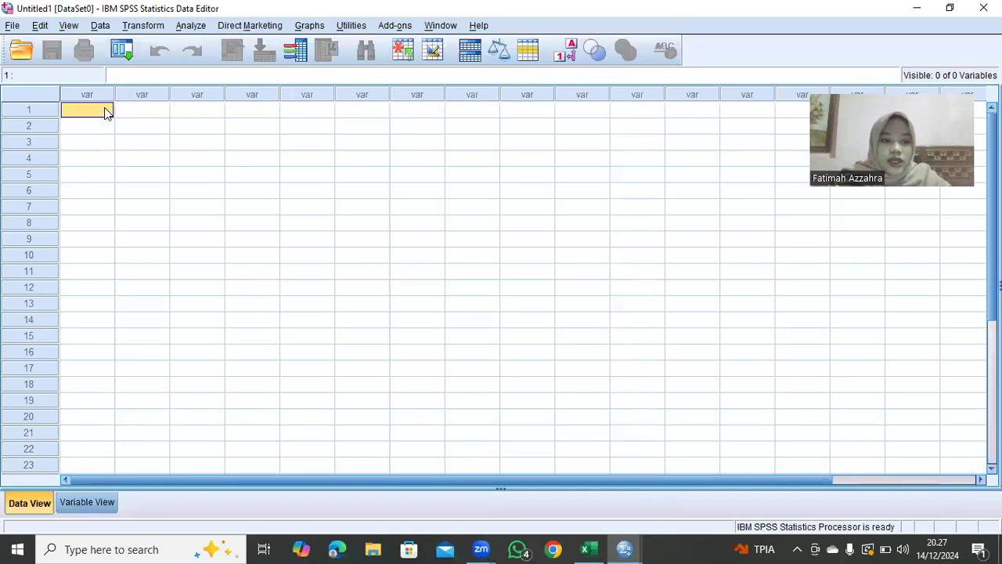
{"action": "key", "text": "ctrl+v"}
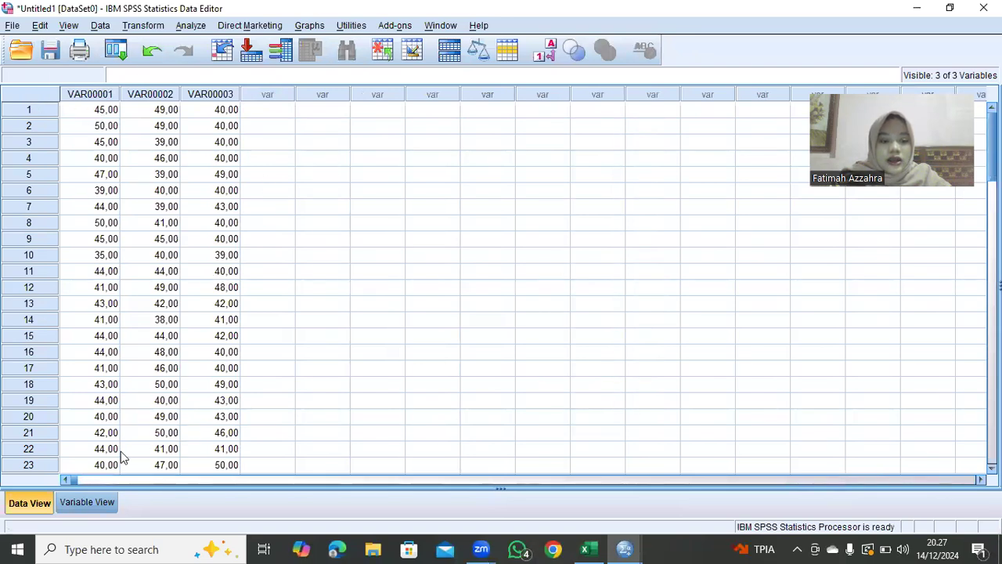
Step: Rename the three variables X1, X2 and Y in the variable definitions
{"action": "left_click", "coordinate": [93, 501]}
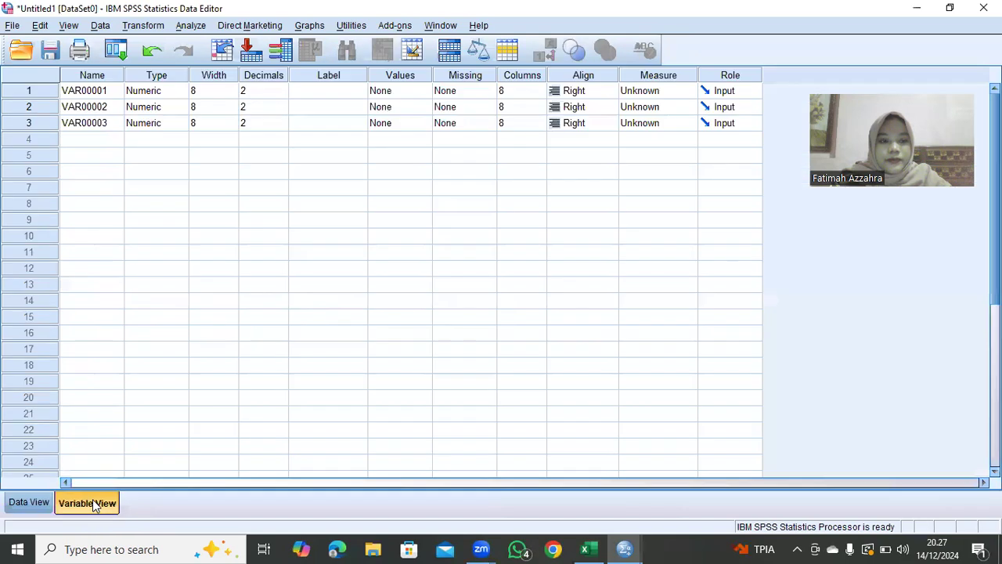
{"action": "left_click", "coordinate": [109, 91]}
{"action": "left_click", "coordinate": [110, 91]}
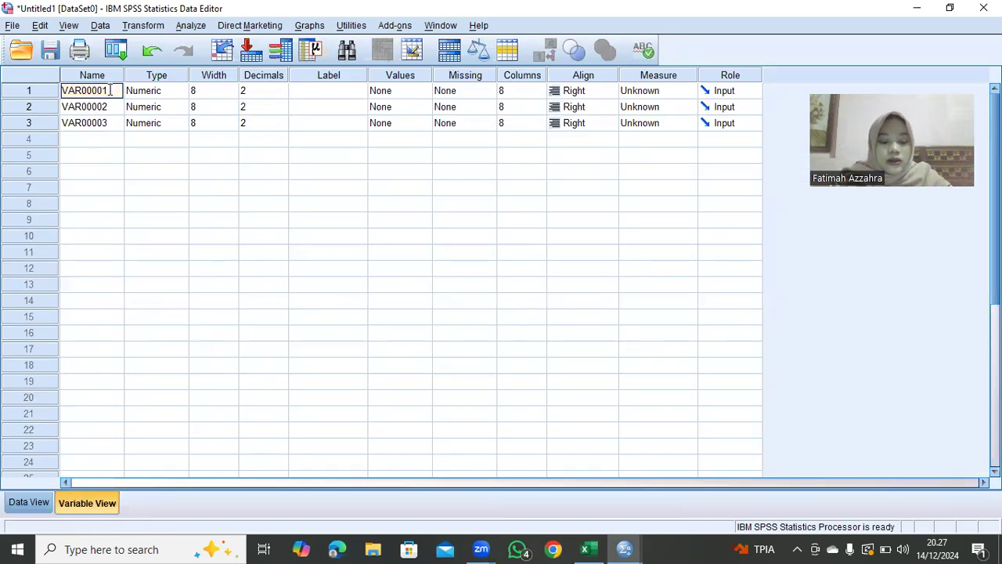
{"action": "type", "text": "X1"}
{"action": "key", "text": "Return"}
{"action": "type", "text": "X2"}
{"action": "key", "text": "Return"}
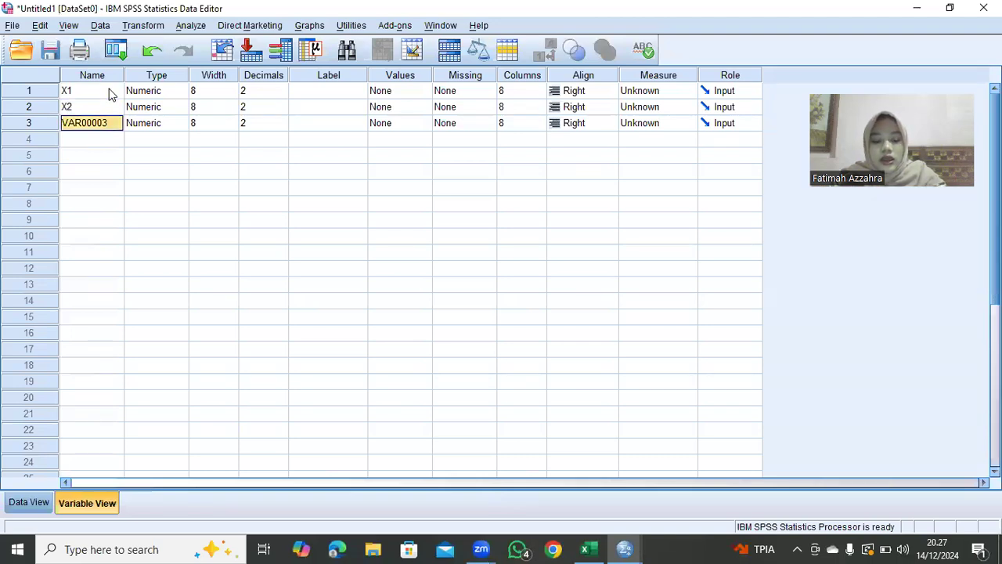
{"action": "type", "text": "Y"}
Step: Set the width of X1, X2 and Y to 6
{"action": "left_click", "coordinate": [162, 92]}
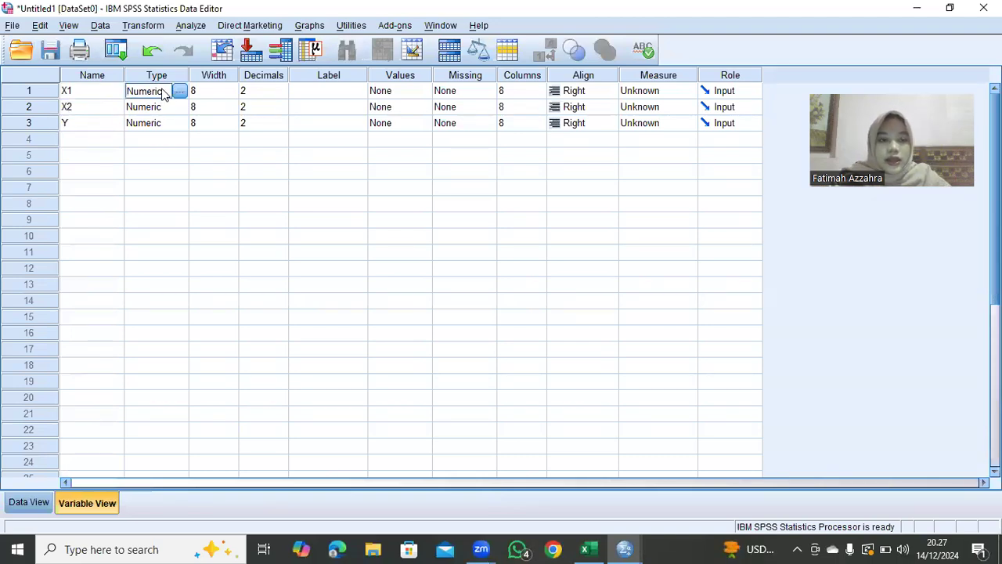
{"action": "left_click", "coordinate": [212, 90]}
{"action": "left_click", "coordinate": [233, 94]}
{"action": "left_click", "coordinate": [233, 94]}
{"action": "left_click", "coordinate": [234, 111]}
{"action": "left_click", "coordinate": [234, 111]}
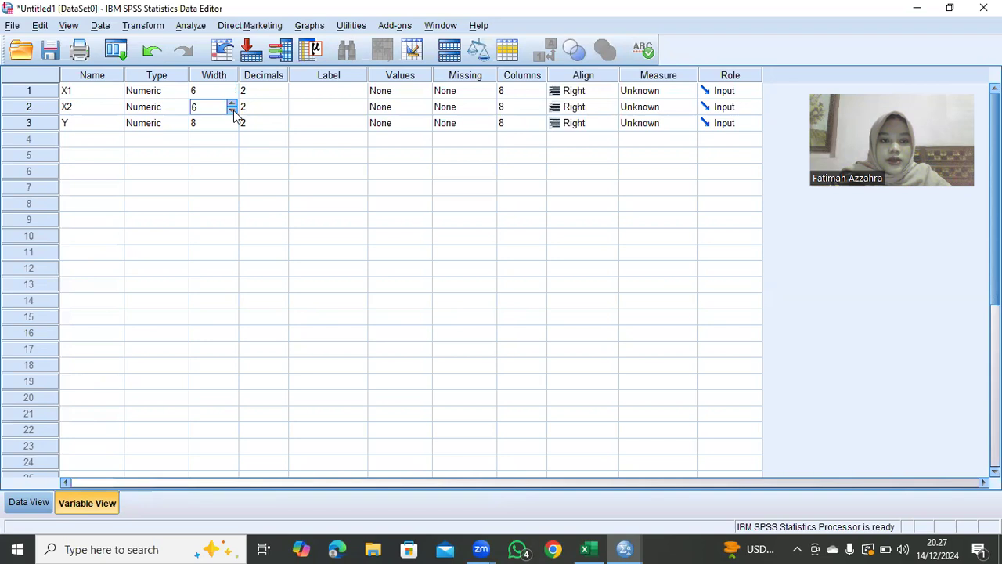
{"action": "left_click", "coordinate": [233, 124]}
{"action": "left_click", "coordinate": [234, 125]}
{"action": "left_click", "coordinate": [233, 125]}
Step: Set the decimals of X1, X2 and Y to 0
{"action": "left_click", "coordinate": [276, 91]}
{"action": "left_click", "coordinate": [280, 95]}
{"action": "left_click", "coordinate": [280, 95]}
{"action": "left_click", "coordinate": [285, 107]}
{"action": "left_click", "coordinate": [286, 110]}
{"action": "left_click", "coordinate": [281, 110]}
{"action": "left_click", "coordinate": [283, 129]}
{"action": "left_click", "coordinate": [281, 126]}
{"action": "left_click", "coordinate": [282, 126]}
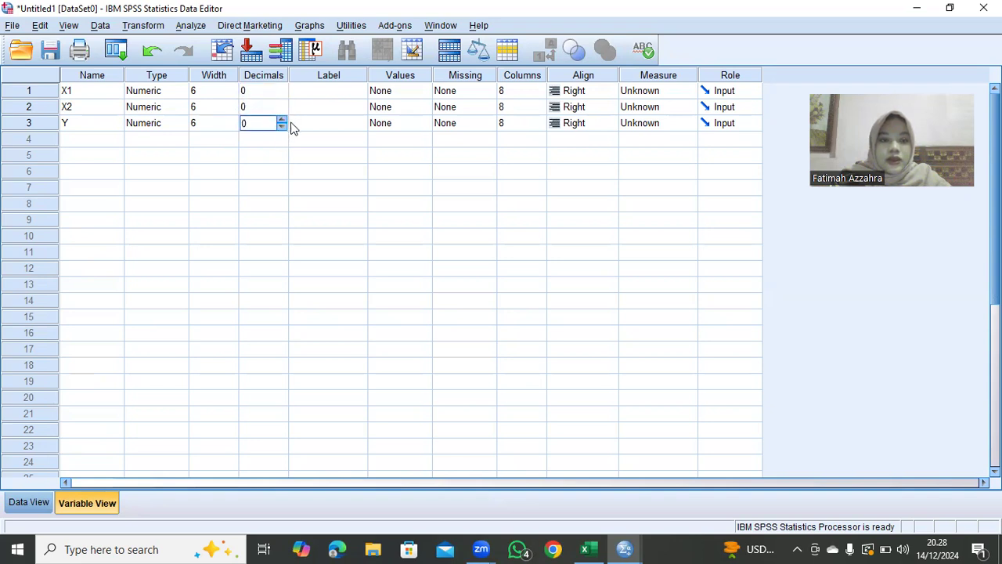
Step: Label X1 as Komunikasi Internal, X2 as Motivasi Kerja and Y as Kepuasan Kerja
{"action": "left_click", "coordinate": [329, 98]}
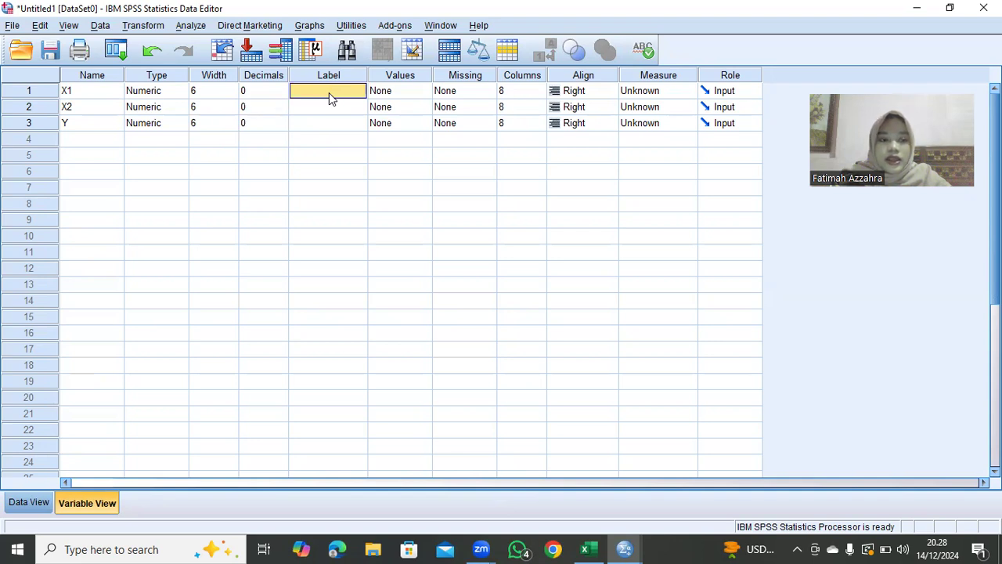
{"action": "type", "text": "Komunikasi"}
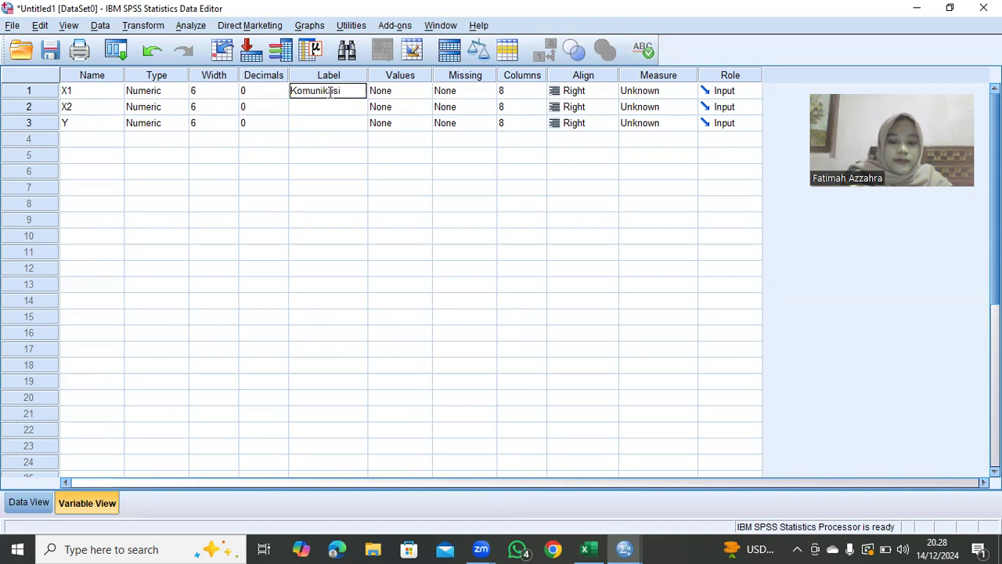
{"action": "type", "text": " Internal"}
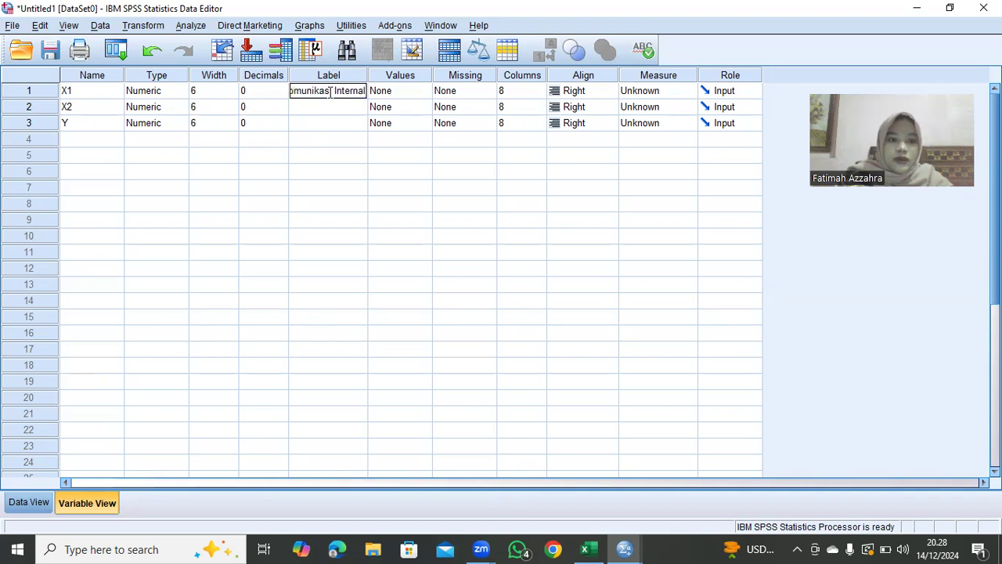
{"action": "key", "text": "Return"}
{"action": "type", "text": "Motivasi"}
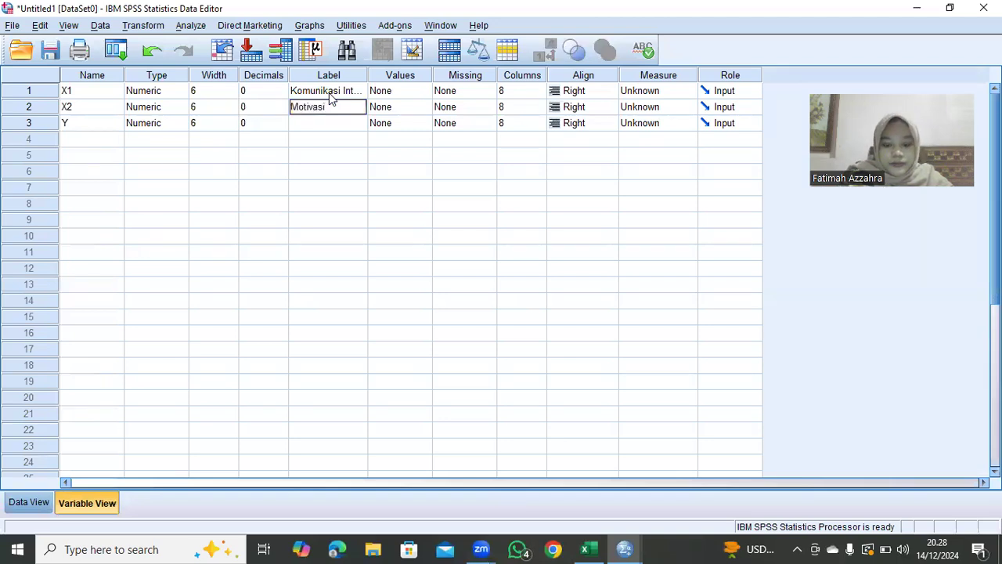
{"action": "type", "text": " Kerja"}
{"action": "key", "text": "Return"}
{"action": "type", "text": "Kepua"}
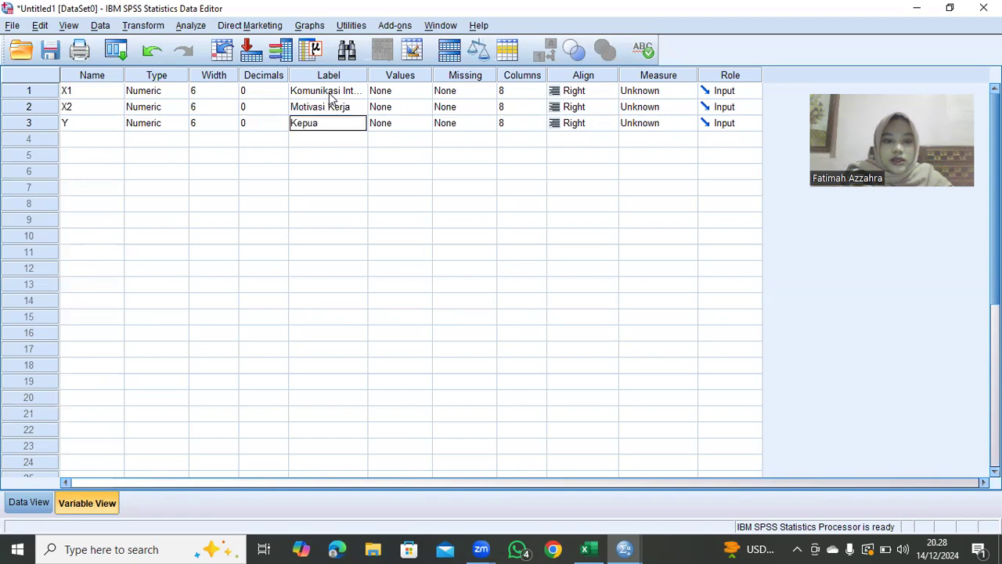
{"action": "type", "text": "san Kerkj"}
{"action": "key", "text": "BackSpace"}
{"action": "type", "text": "ja"}
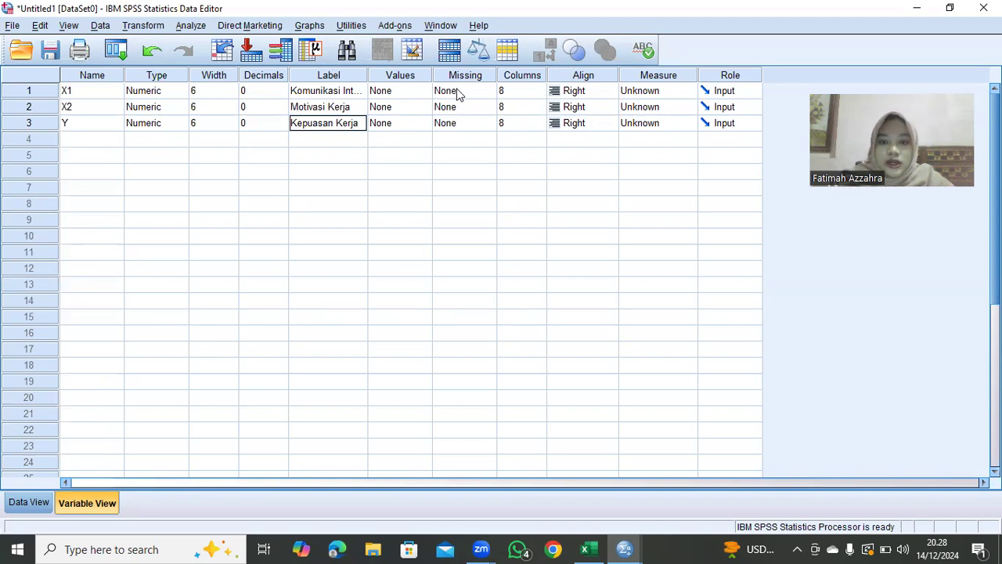
Step: Set the display column width of X1, X2 and Y to 6
{"action": "left_click", "coordinate": [522, 91]}
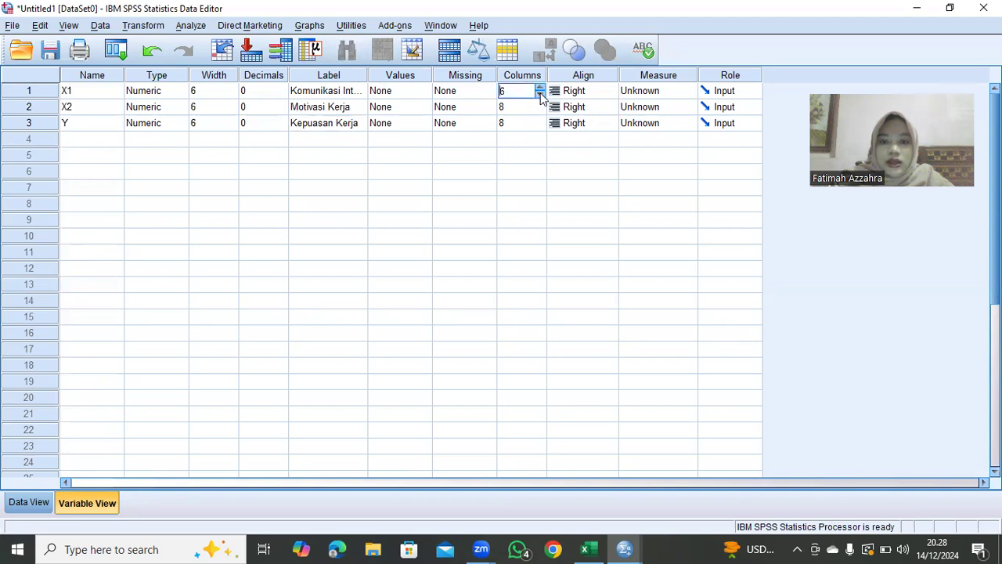
{"action": "left_click", "coordinate": [541, 108]}
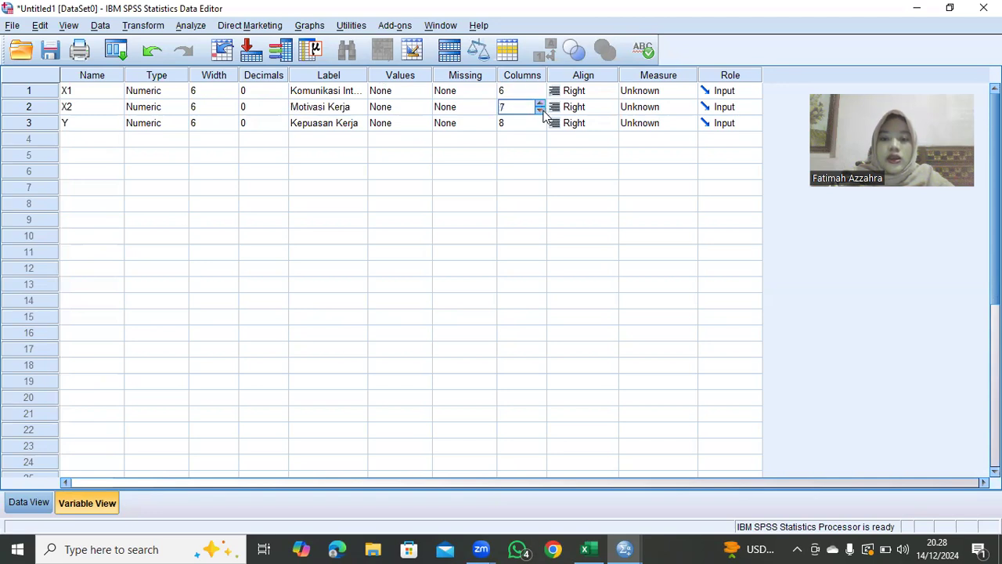
{"action": "left_click", "coordinate": [540, 127]}
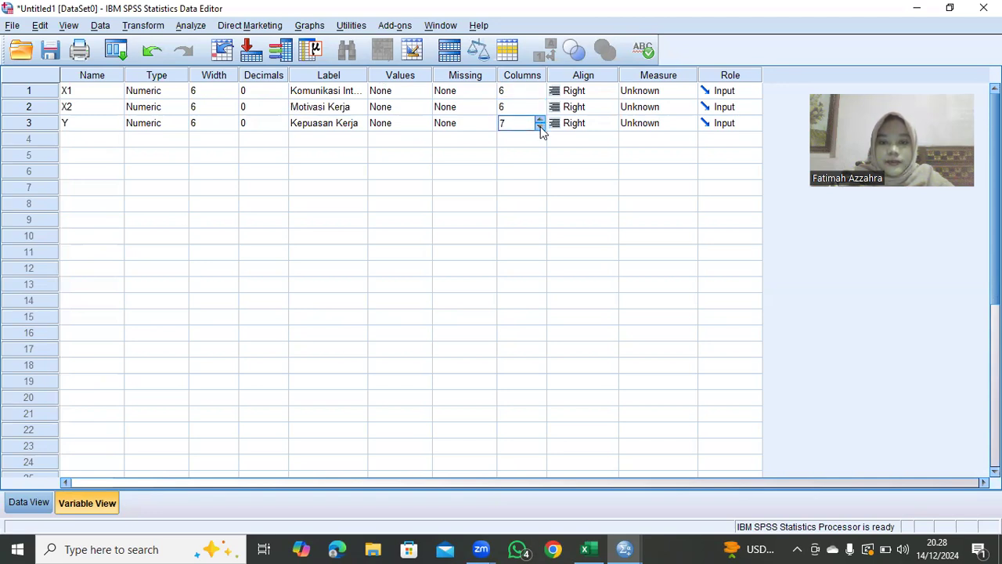
Step: Set the measurement level of X1, X2 and Y to Scale
{"action": "left_click", "coordinate": [651, 93]}
{"action": "left_click", "coordinate": [657, 107]}
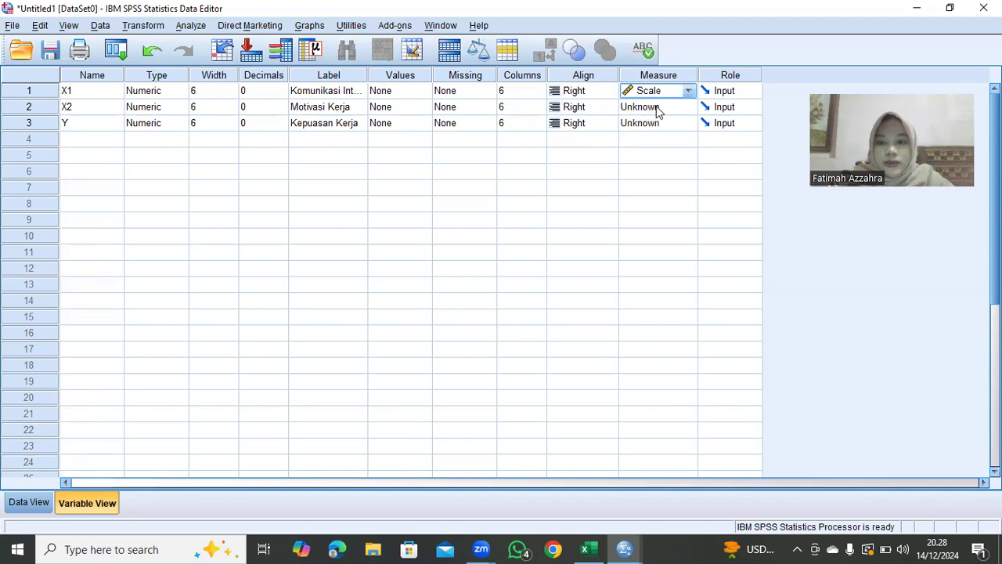
{"action": "left_click", "coordinate": [660, 107]}
{"action": "left_click", "coordinate": [664, 124]}
{"action": "left_click", "coordinate": [665, 123]}
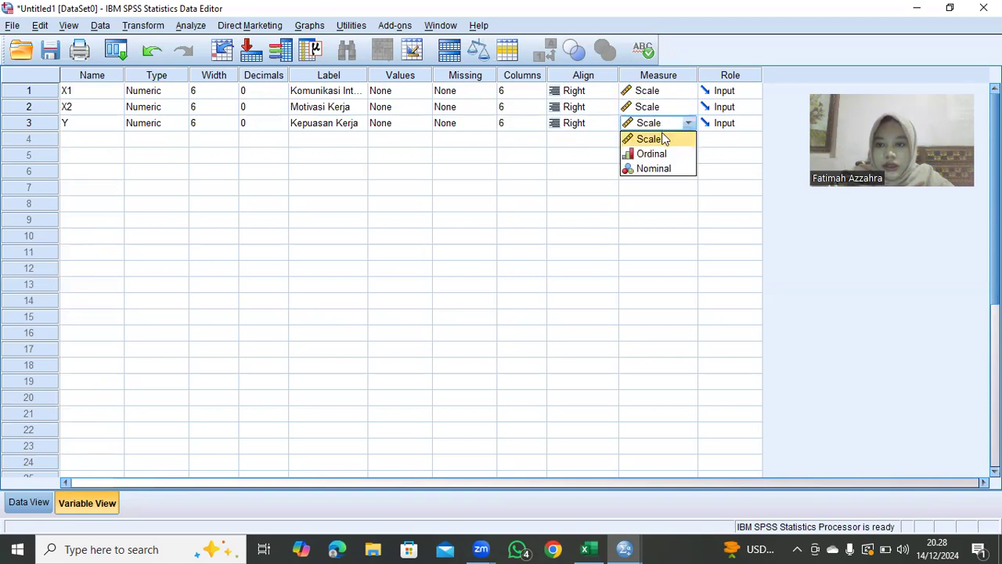
{"action": "left_click", "coordinate": [665, 138]}
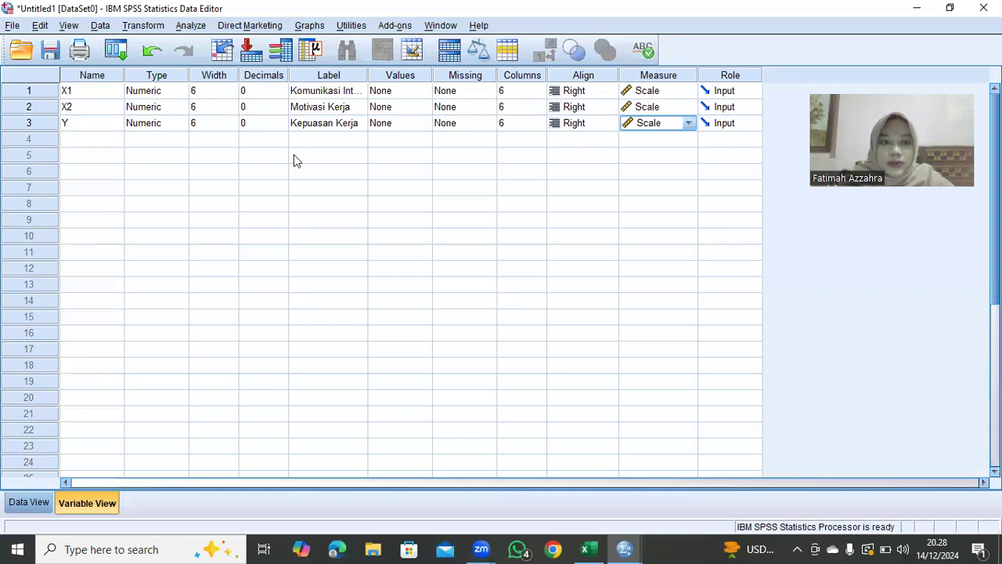
Step: Set up a linear regression with Komunikasi Internal and Motivasi Kerja as independents and Kepuasan Kerja as dependent
{"action": "left_click", "coordinate": [189, 26]}
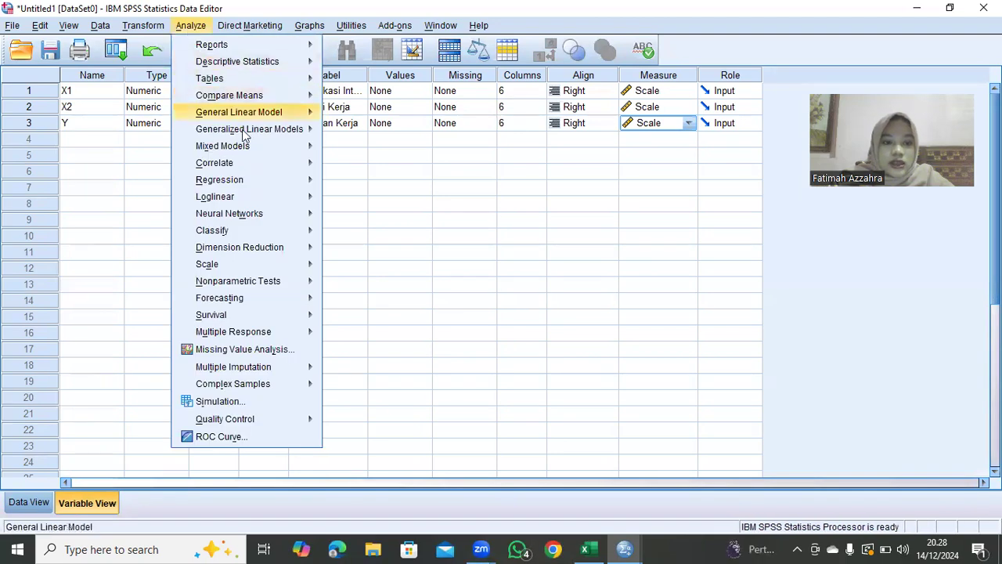
{"action": "mouse_move", "coordinate": [247, 181]}
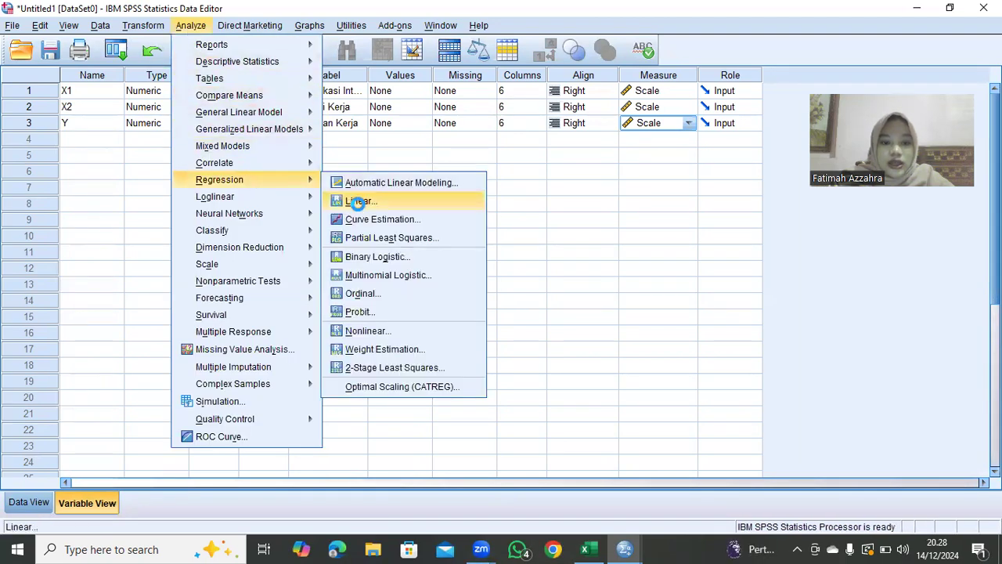
{"action": "left_click", "coordinate": [358, 202]}
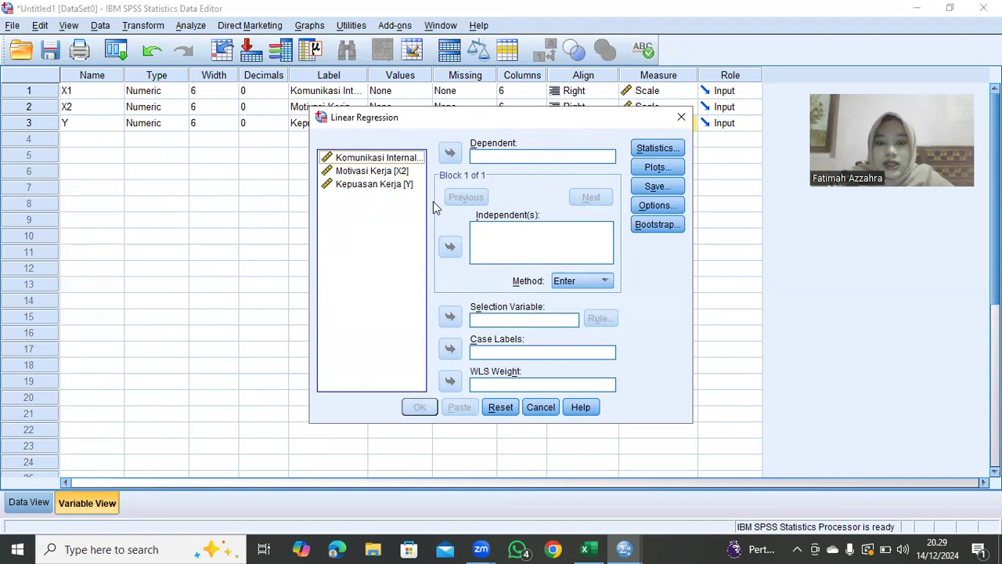
{"action": "left_click", "coordinate": [399, 159]}
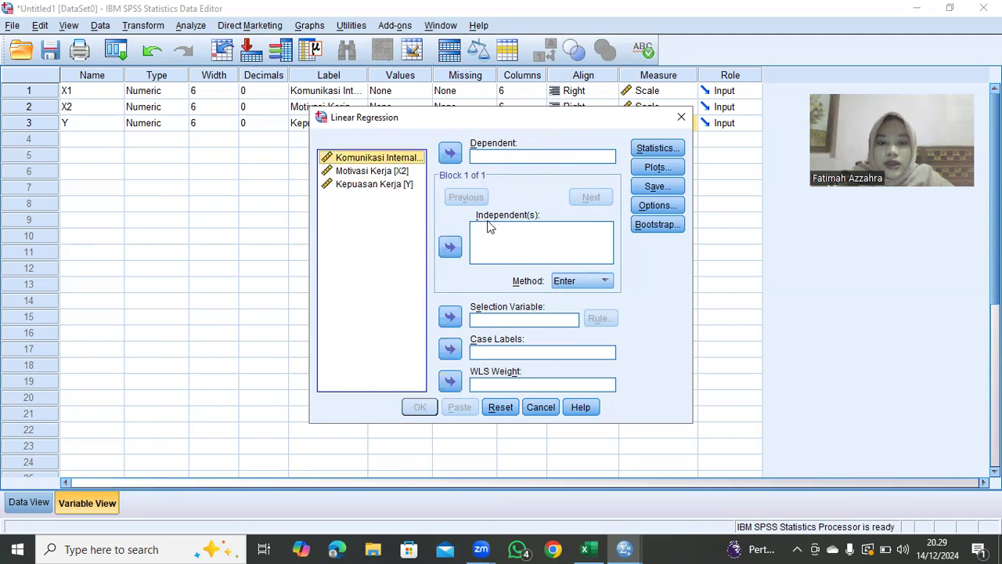
{"action": "left_click", "coordinate": [451, 246]}
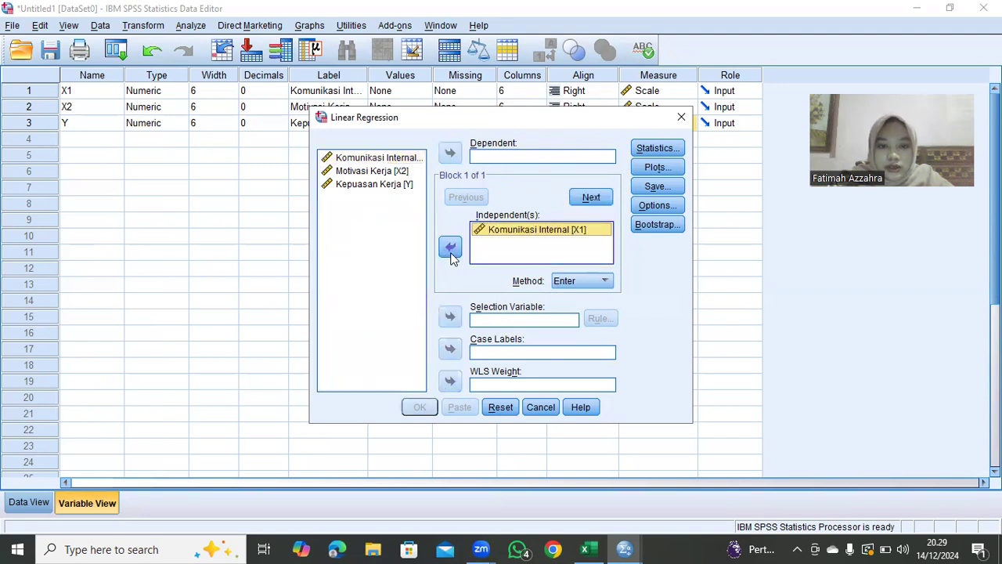
{"action": "left_click", "coordinate": [398, 175]}
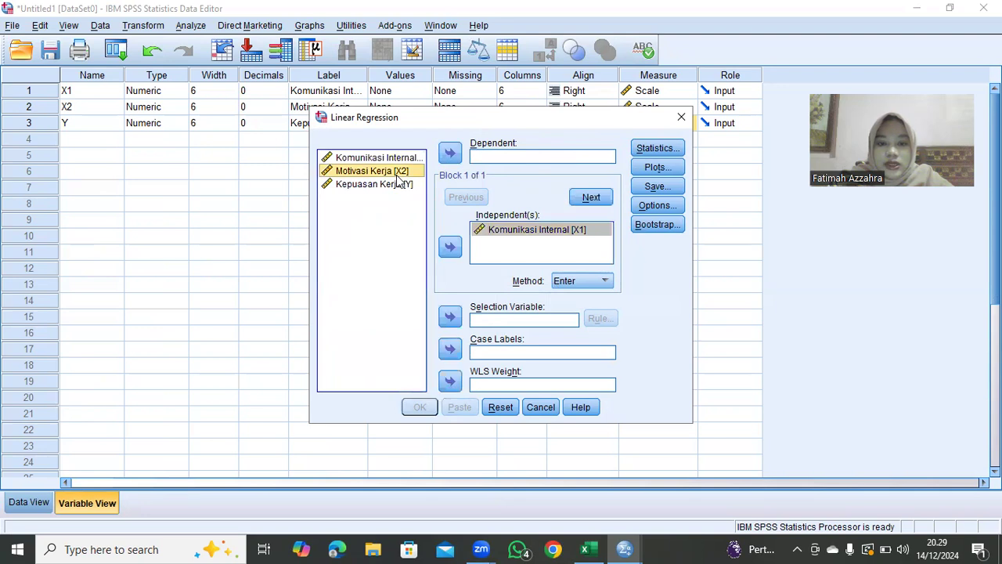
{"action": "left_click", "coordinate": [450, 247]}
{"action": "left_click", "coordinate": [400, 185]}
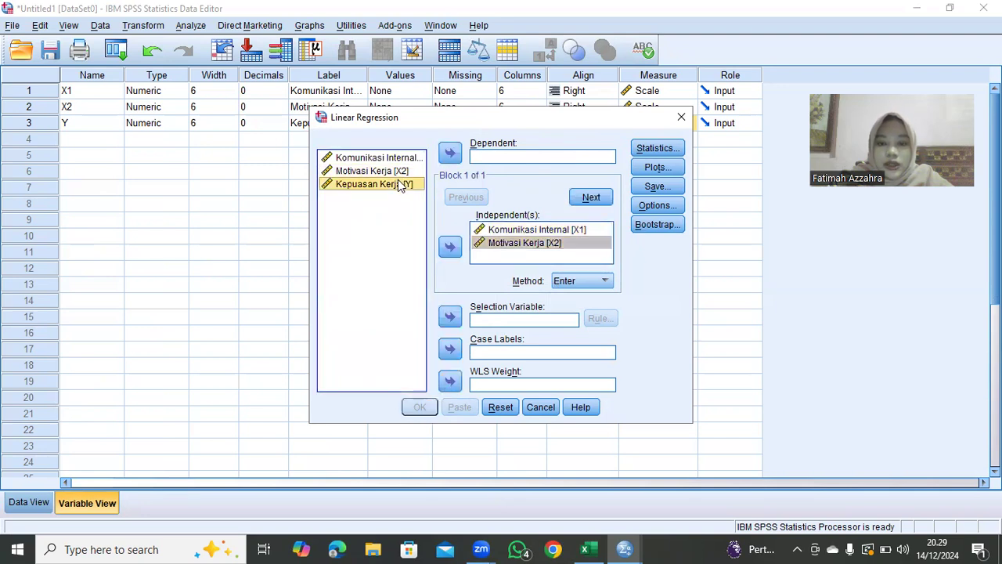
{"action": "left_click", "coordinate": [451, 152]}
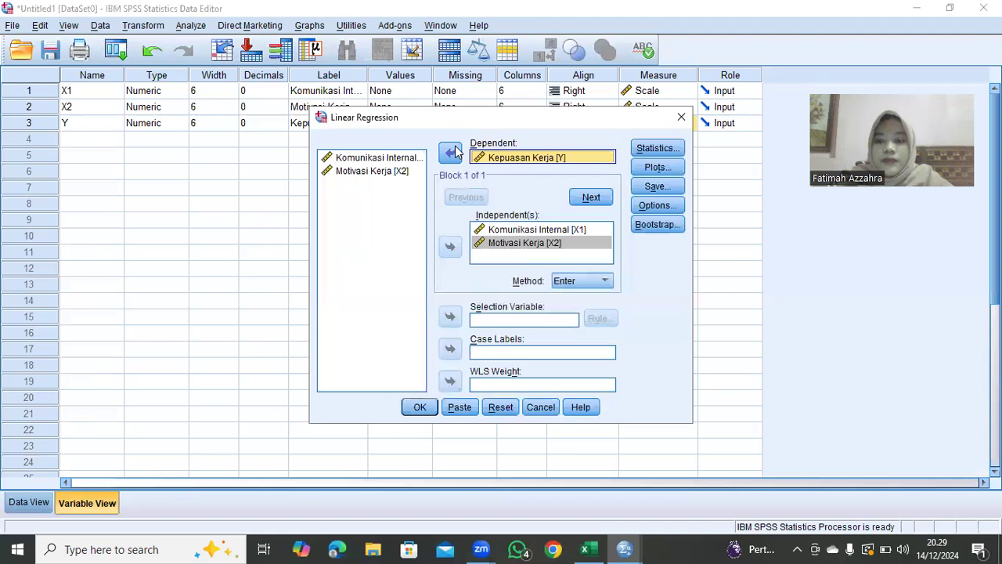
{"action": "left_click", "coordinate": [675, 149]}
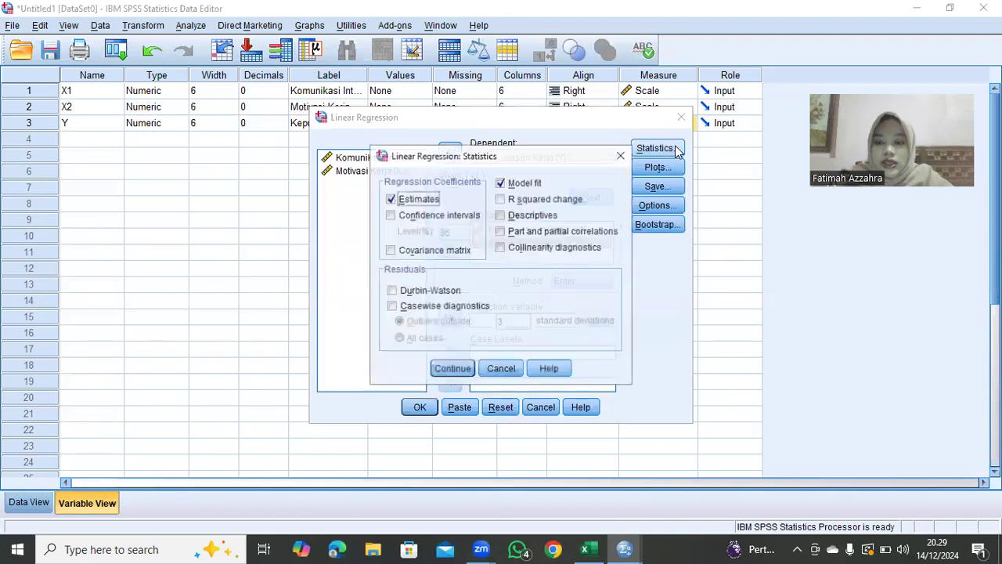
{"action": "left_click", "coordinate": [619, 155]}
{"action": "left_click", "coordinate": [655, 185]}
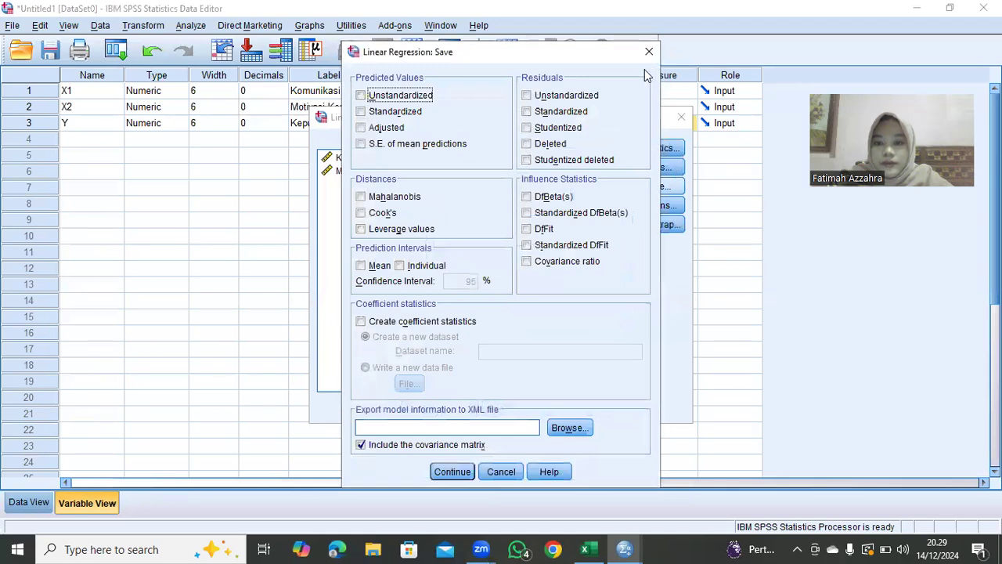
{"action": "left_click", "coordinate": [645, 56]}
{"action": "left_click", "coordinate": [659, 166]}
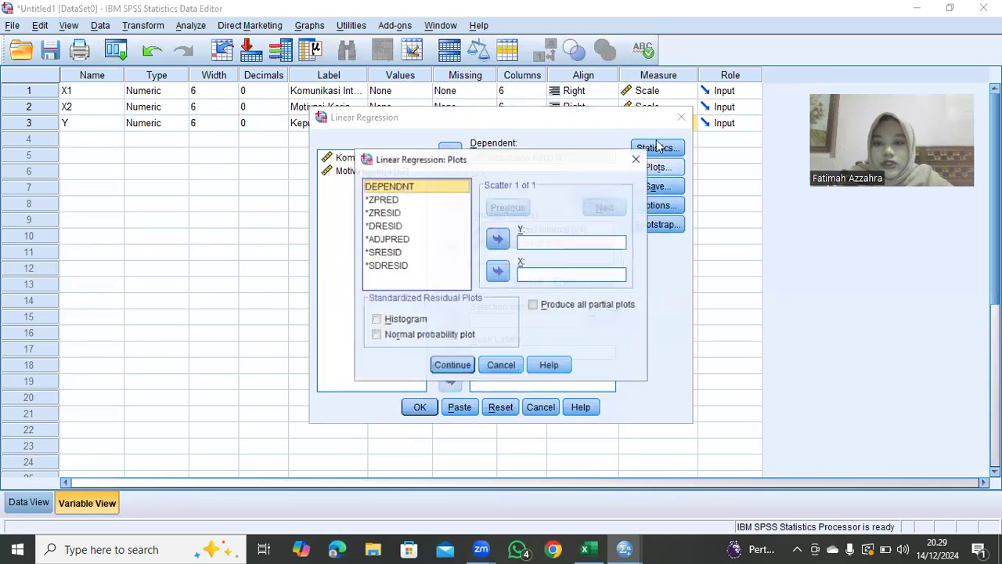
{"action": "left_click", "coordinate": [637, 159]}
Step: Choose to save the unstandardized residuals of the linear regression
{"action": "left_click", "coordinate": [658, 185]}
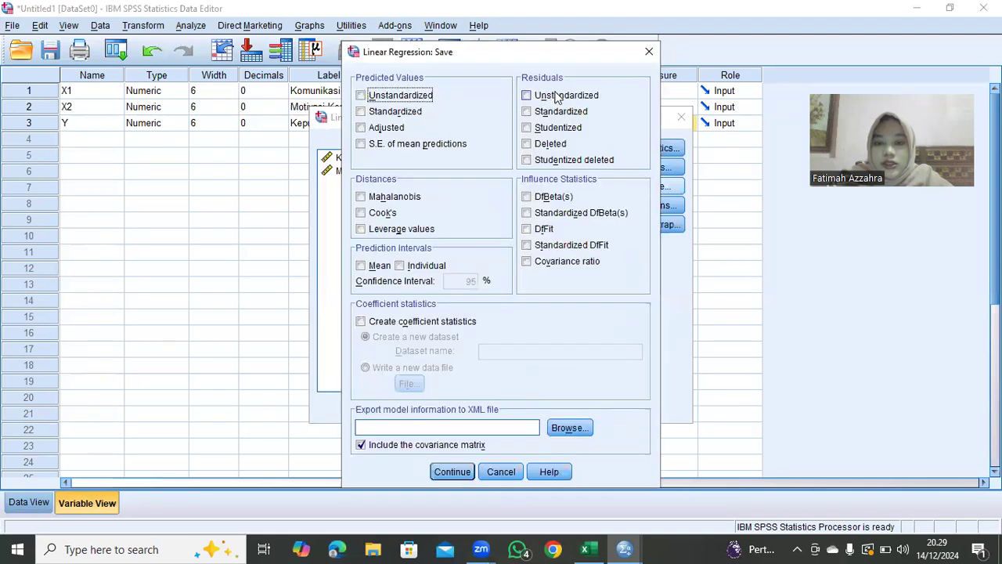
{"action": "left_click", "coordinate": [526, 95]}
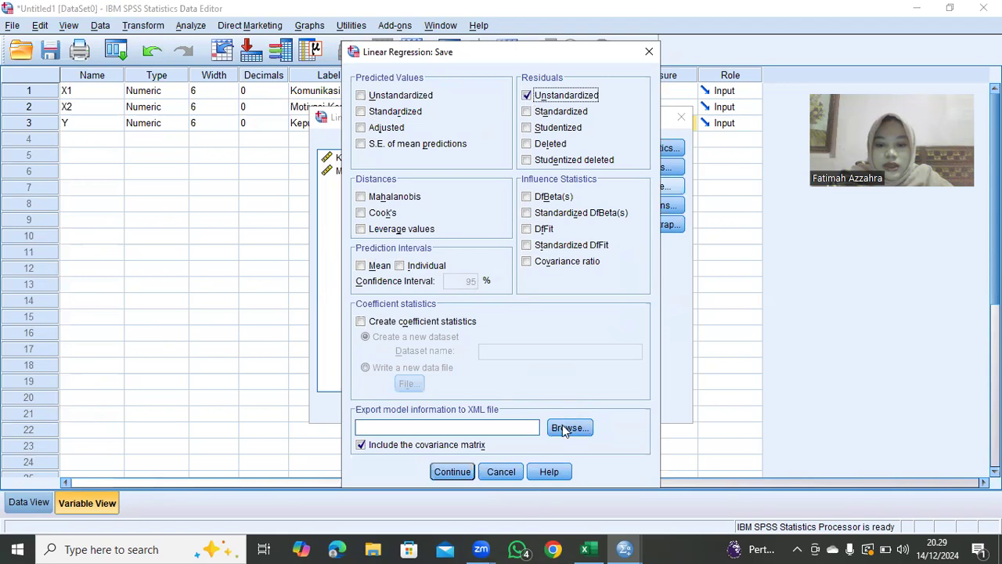
{"action": "left_click", "coordinate": [458, 468]}
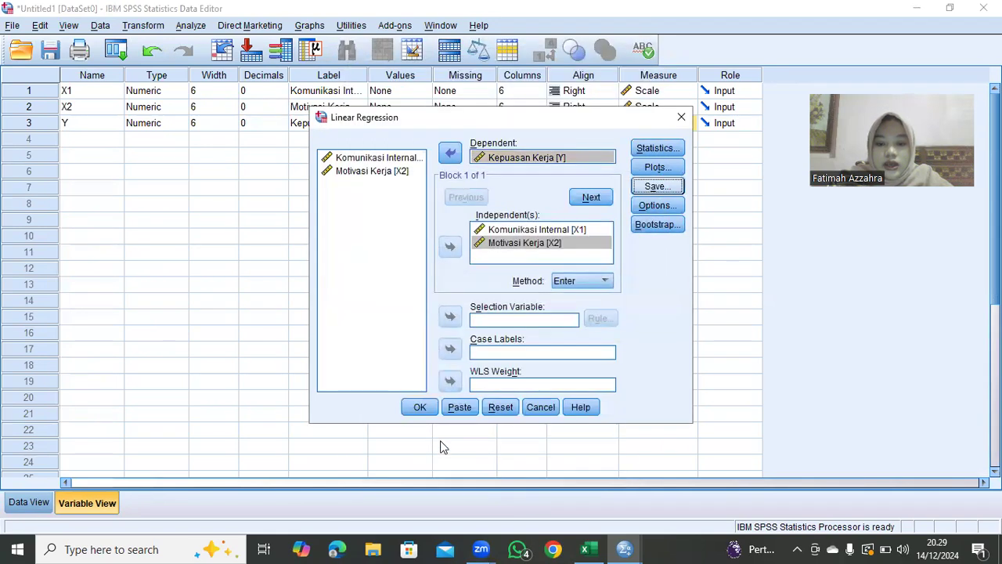
Step: Run the linear regression, review its output tables and return to the variable definitions
{"action": "left_click", "coordinate": [419, 407]}
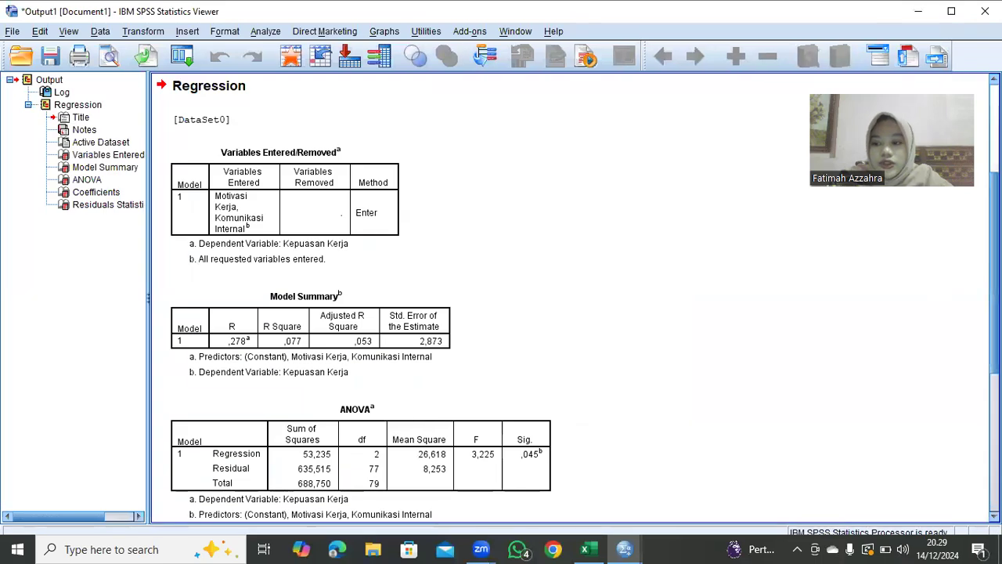
{"action": "scroll", "coordinate": [572, 298], "scroll_direction": "down", "scroll_amount": 5}
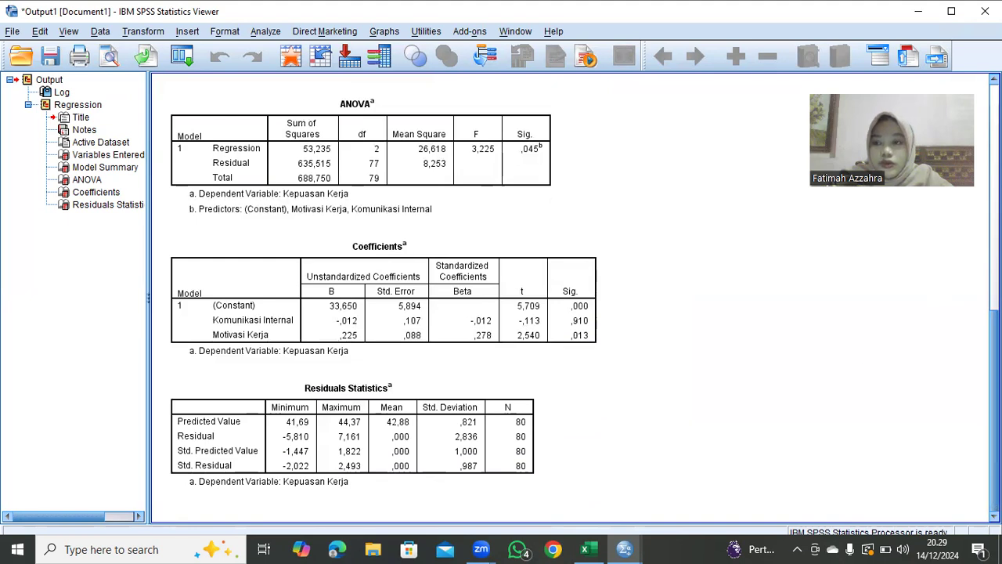
{"action": "left_click", "coordinate": [918, 11]}
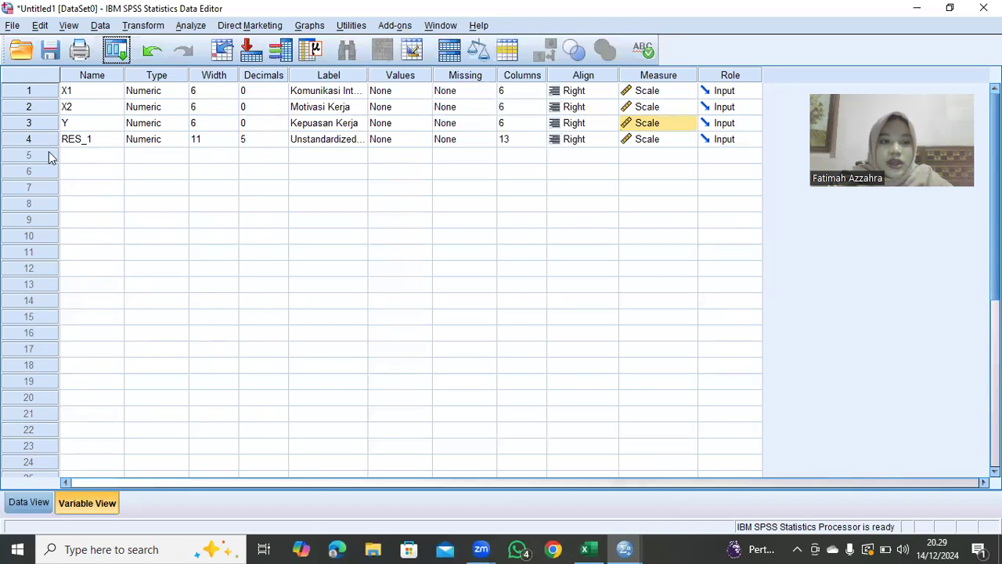
Step: Start computing a new variable with Abs_RES as the target variable name
{"action": "left_click", "coordinate": [148, 30]}
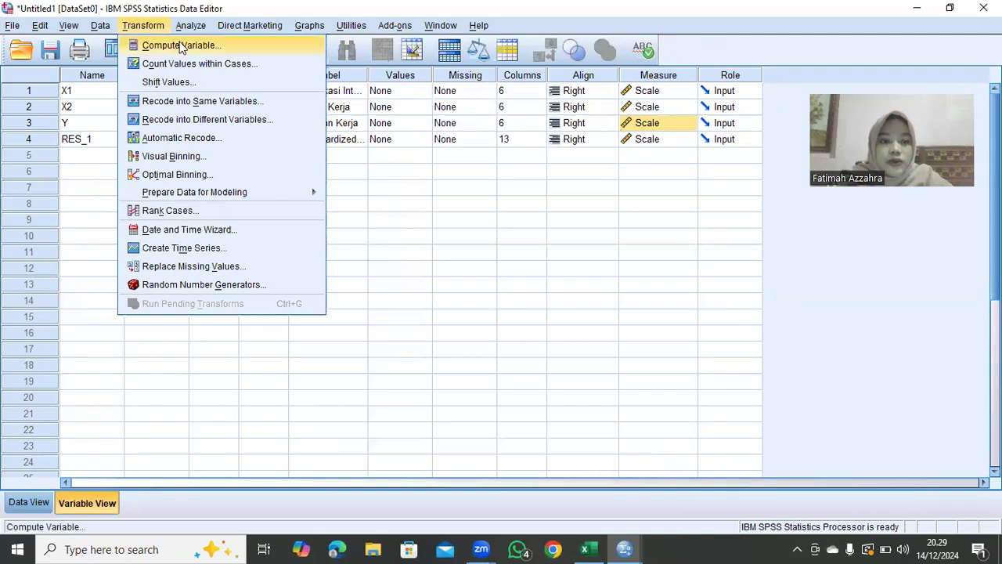
{"action": "left_click", "coordinate": [182, 47]}
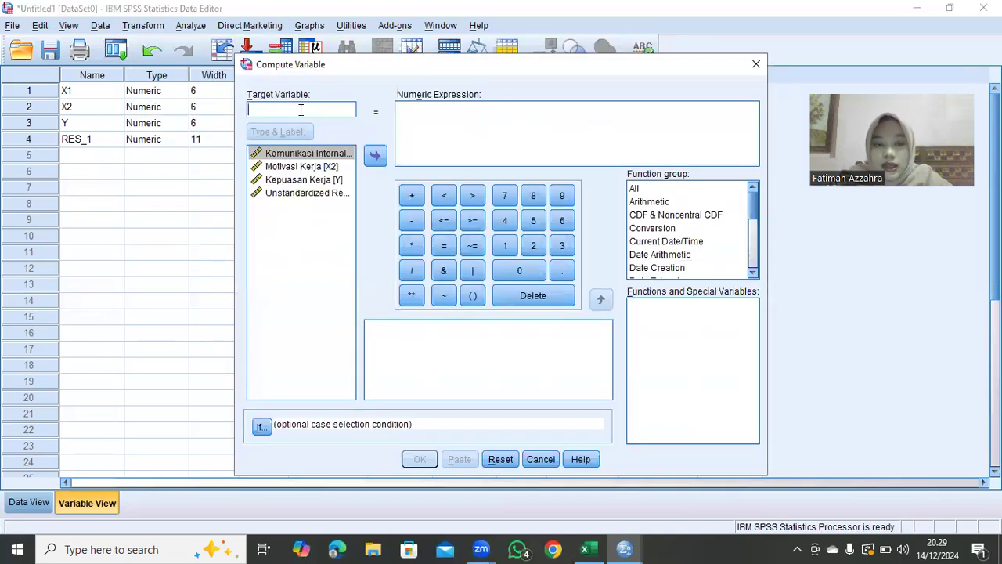
{"action": "type", "text": "Ab"}
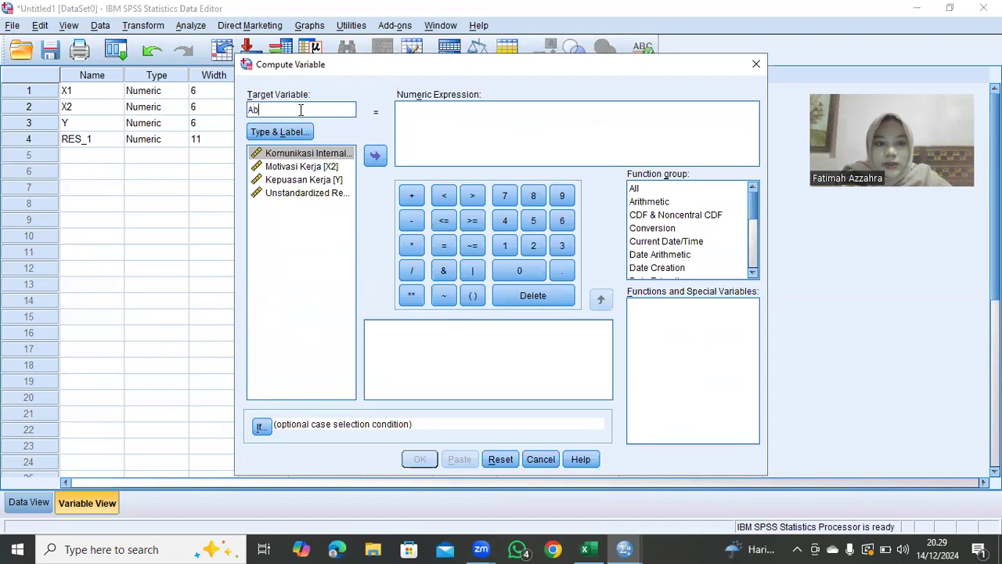
{"action": "type", "text": "s_RES"}
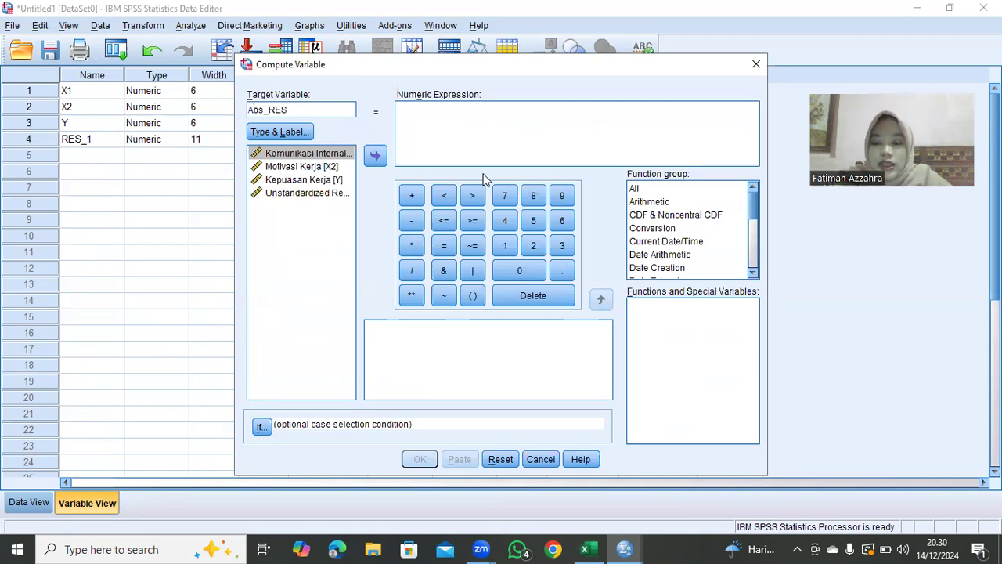
Step: Build the numeric expression ABS(RES_1) from the Abs function and the unstandardized residual, and compute the variable
{"action": "left_click", "coordinate": [635, 191]}
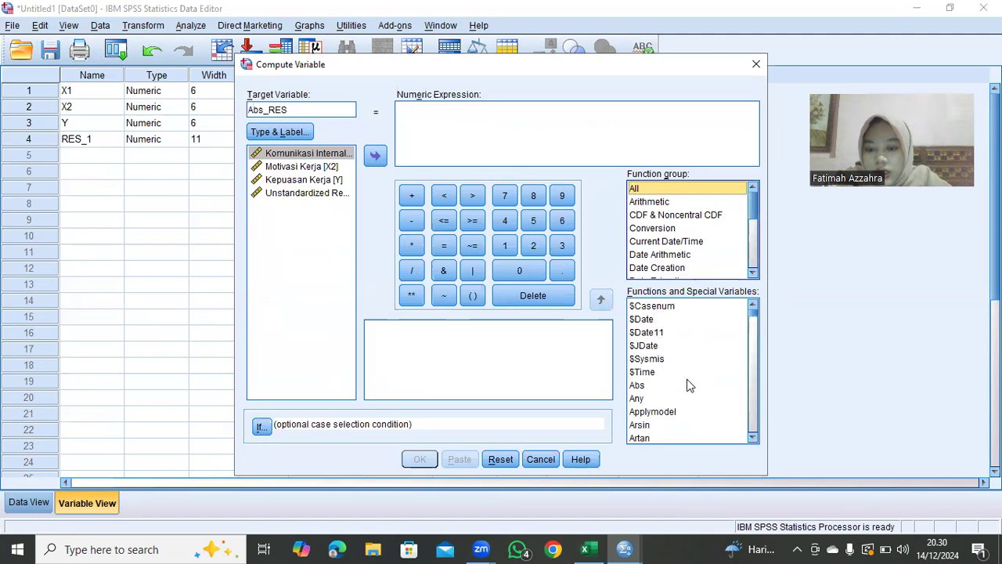
{"action": "key", "text": "Tab"}
{"action": "left_click", "coordinate": [650, 388]}
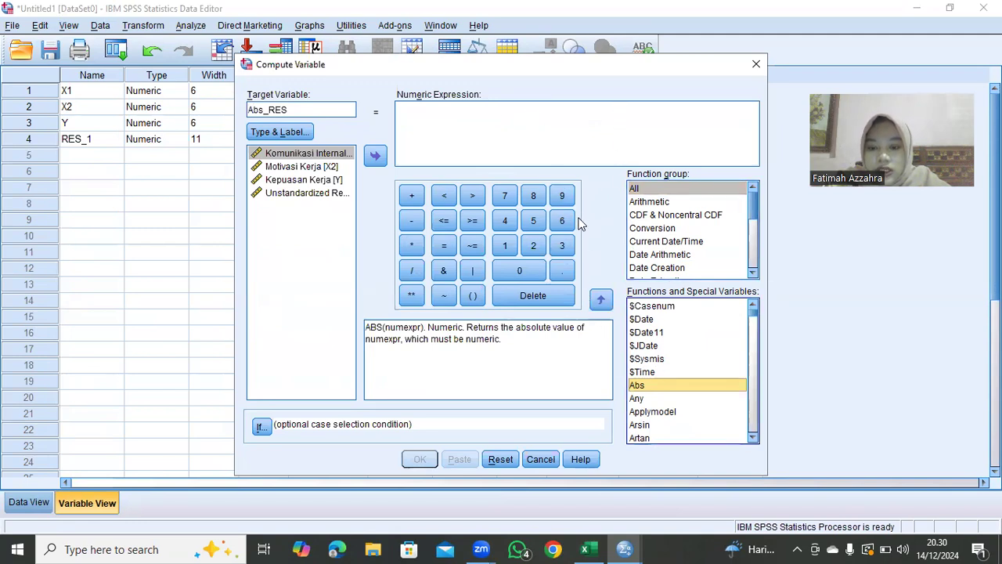
{"action": "left_click", "coordinate": [601, 300]}
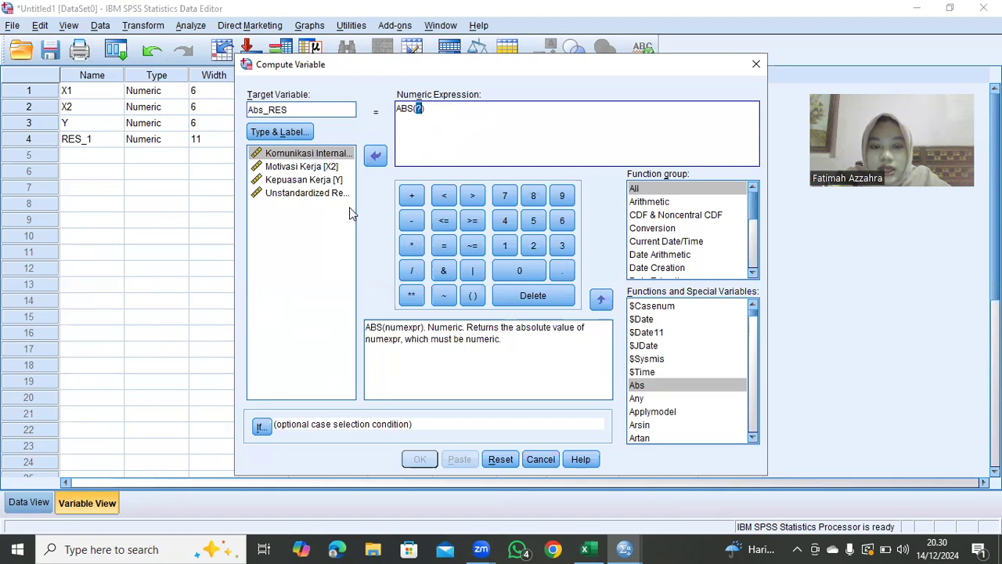
{"action": "left_click", "coordinate": [305, 193]}
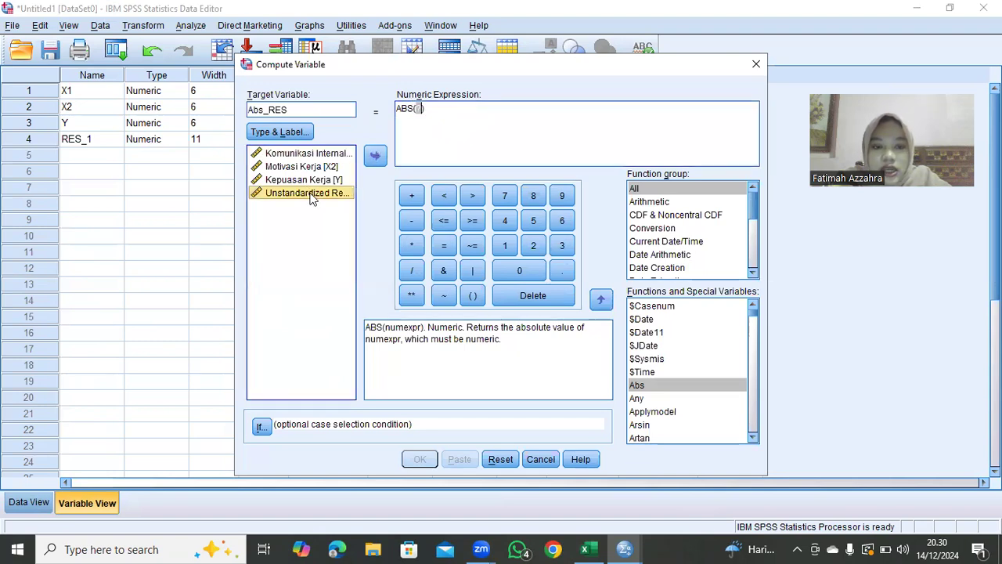
{"action": "left_click", "coordinate": [375, 157]}
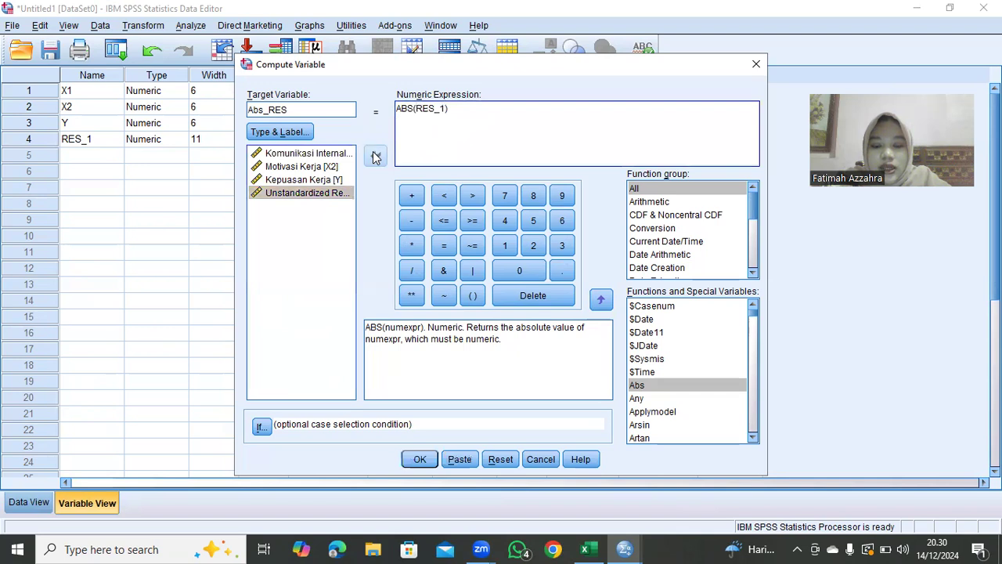
{"action": "left_click", "coordinate": [420, 459]}
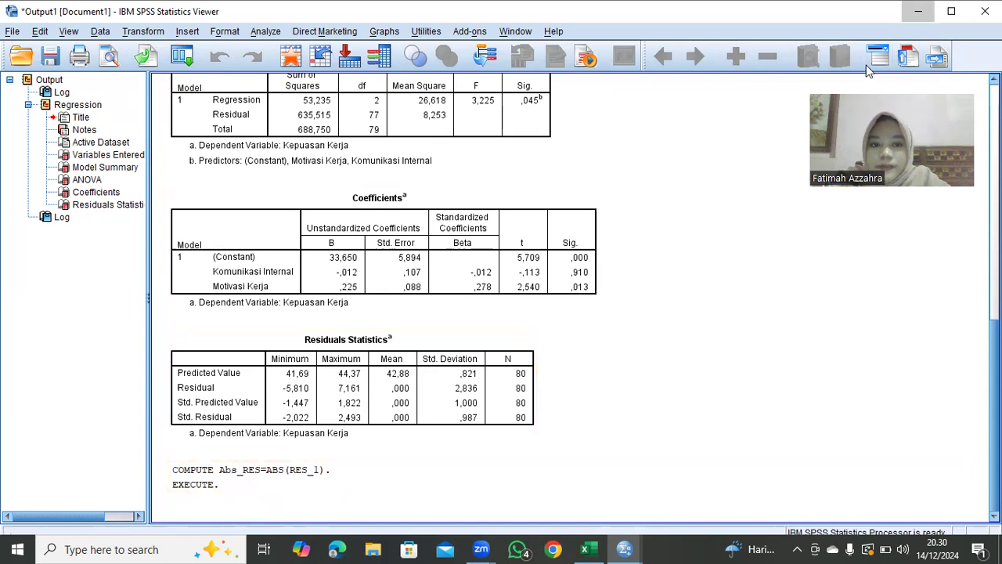
{"action": "left_click", "coordinate": [918, 11]}
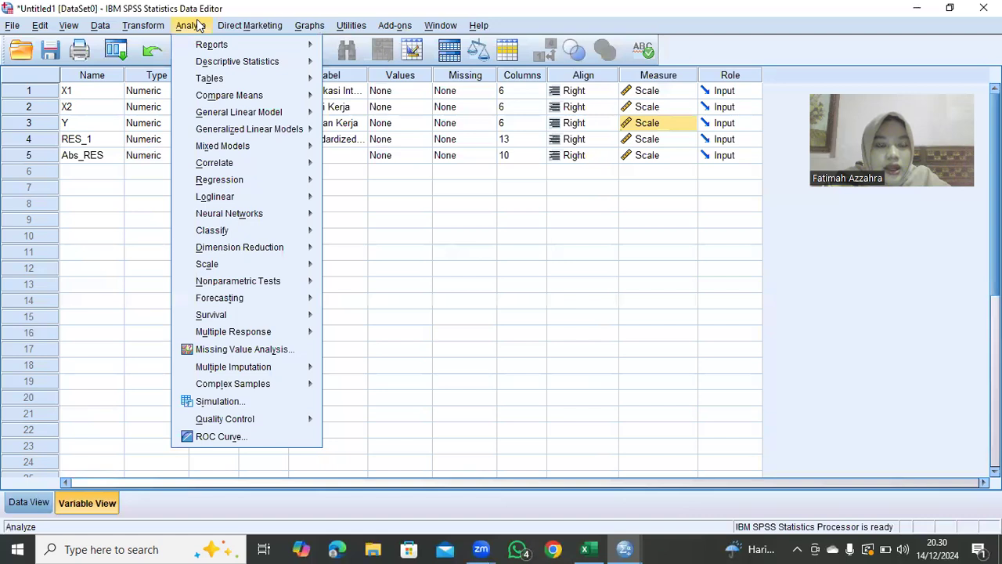
Step: Replace Kepuasan Kerja with Abs_RES as the dependent variable of the linear regression
{"action": "mouse_move", "coordinate": [241, 166]}
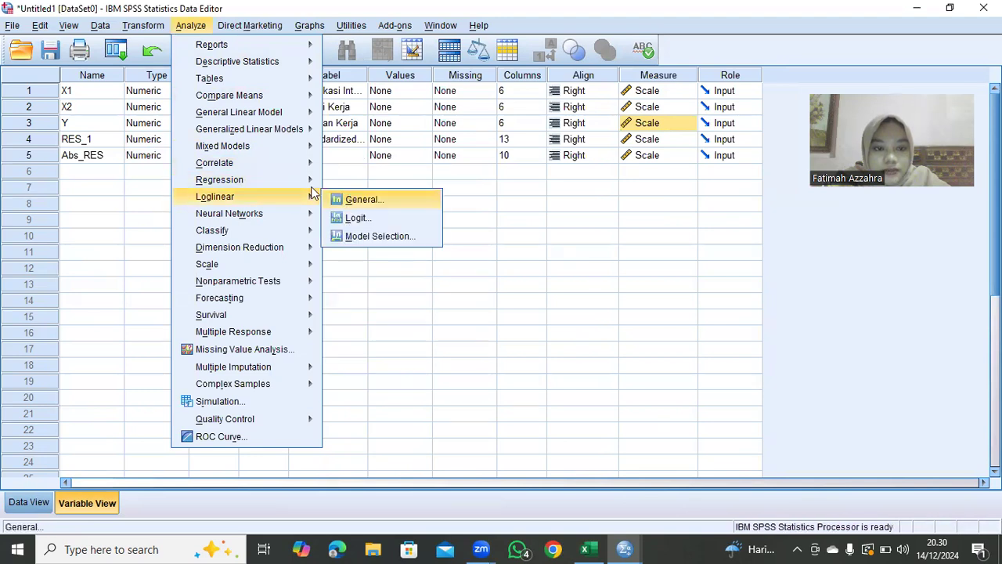
{"action": "mouse_move", "coordinate": [302, 179]}
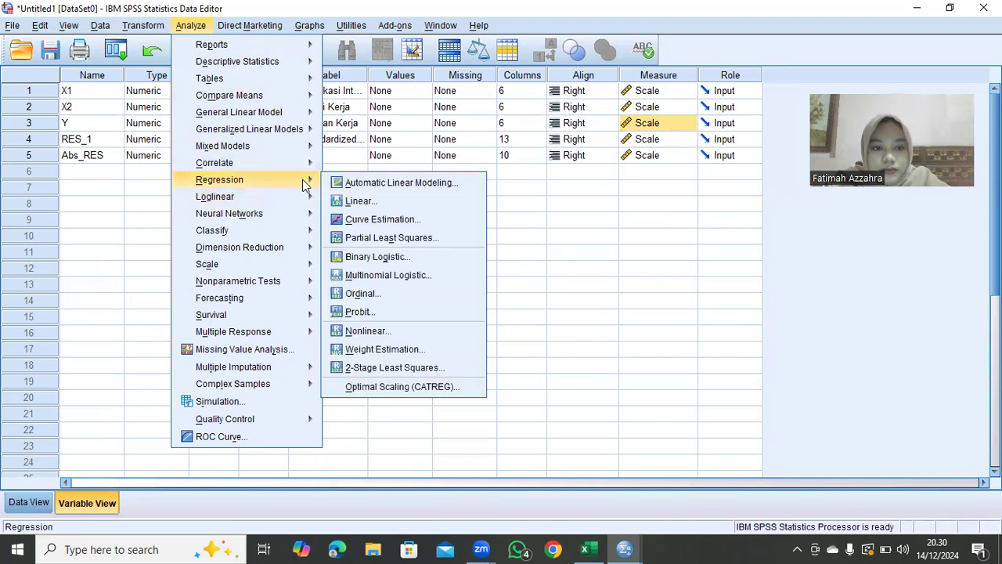
{"action": "left_click", "coordinate": [358, 199]}
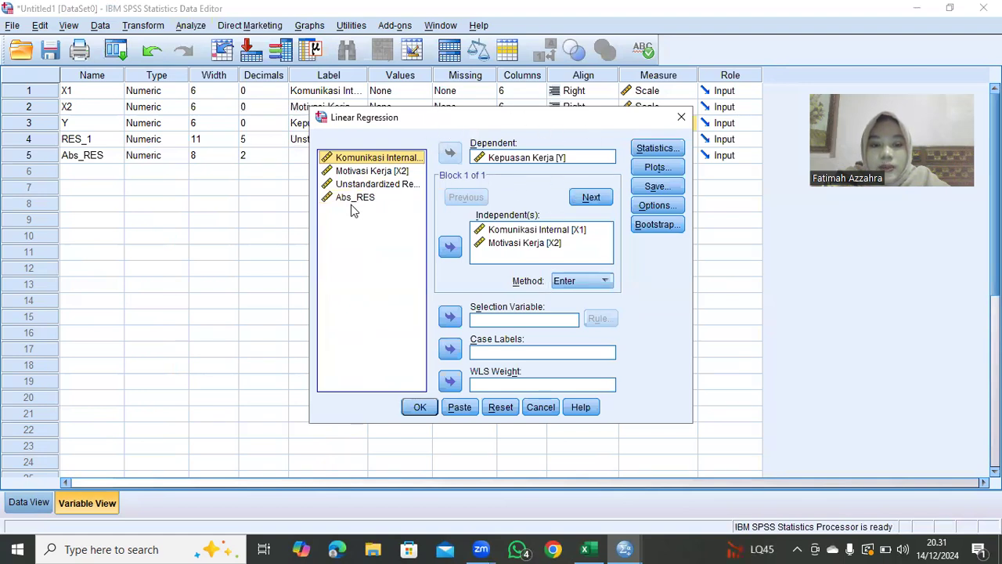
{"action": "left_click", "coordinate": [489, 157]}
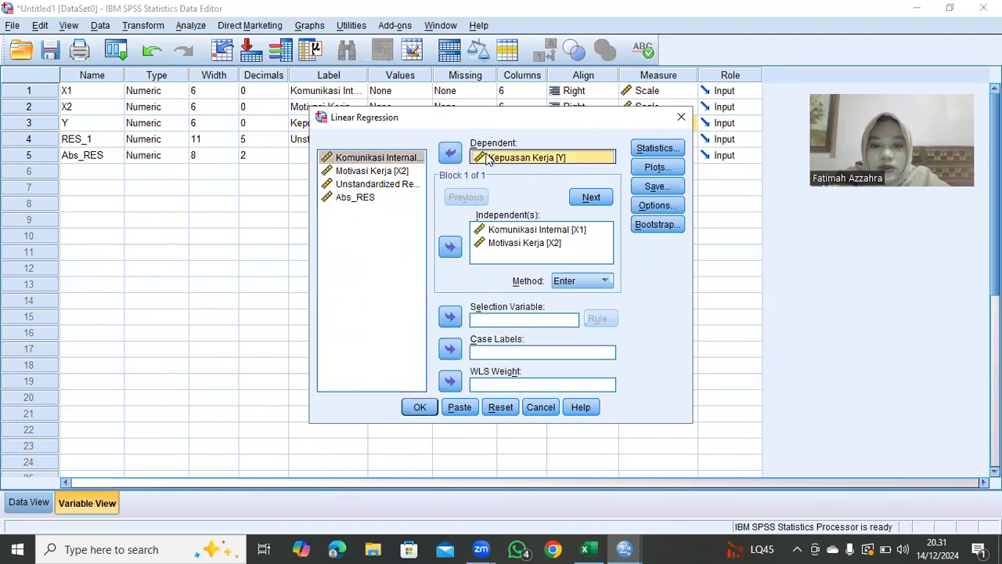
{"action": "left_click", "coordinate": [448, 154]}
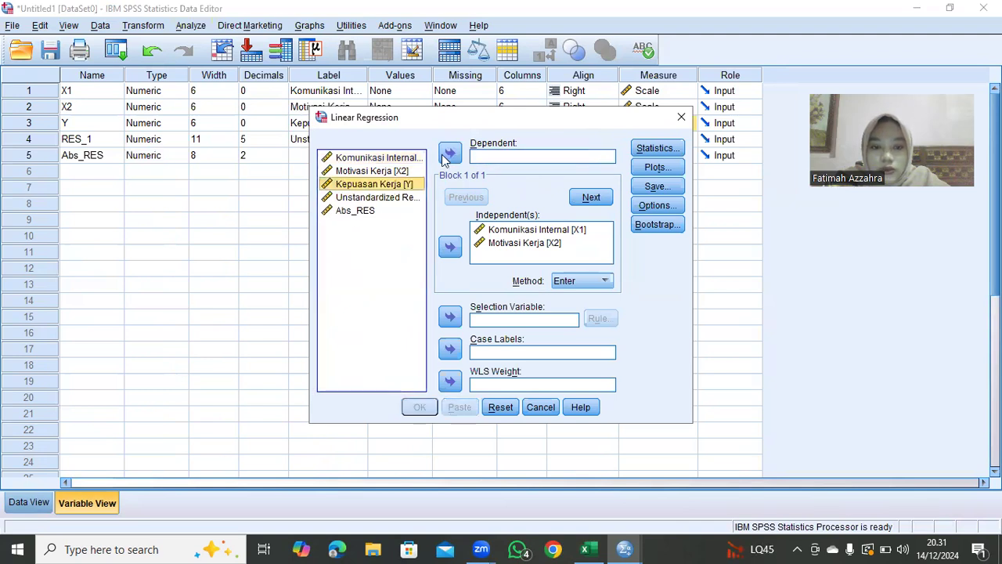
{"action": "left_click", "coordinate": [372, 217]}
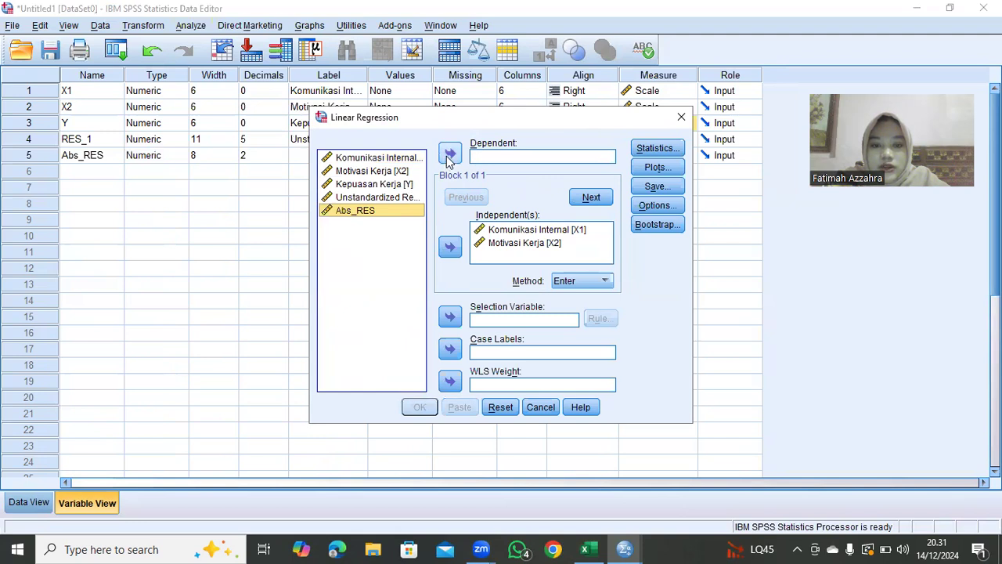
{"action": "left_click", "coordinate": [450, 156]}
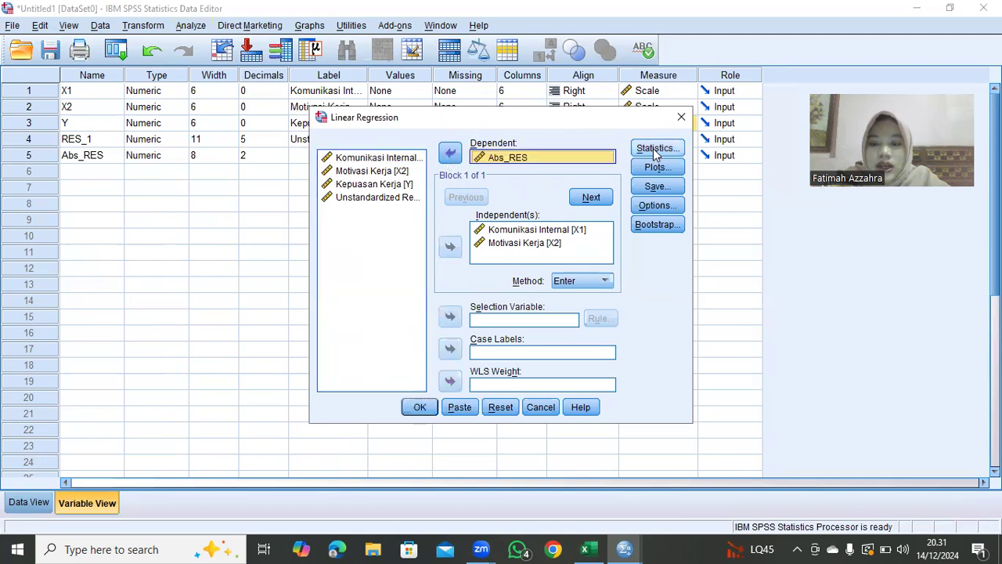
Step: Turn off saving unstandardized residuals, run the regression on Abs_RES and review its output tables
{"action": "left_click", "coordinate": [662, 186]}
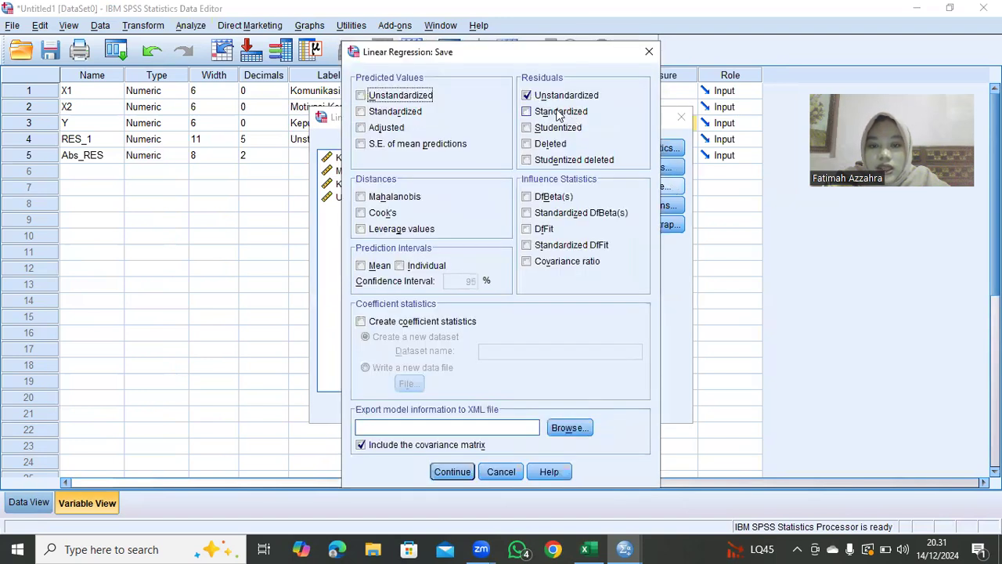
{"action": "left_click", "coordinate": [527, 98]}
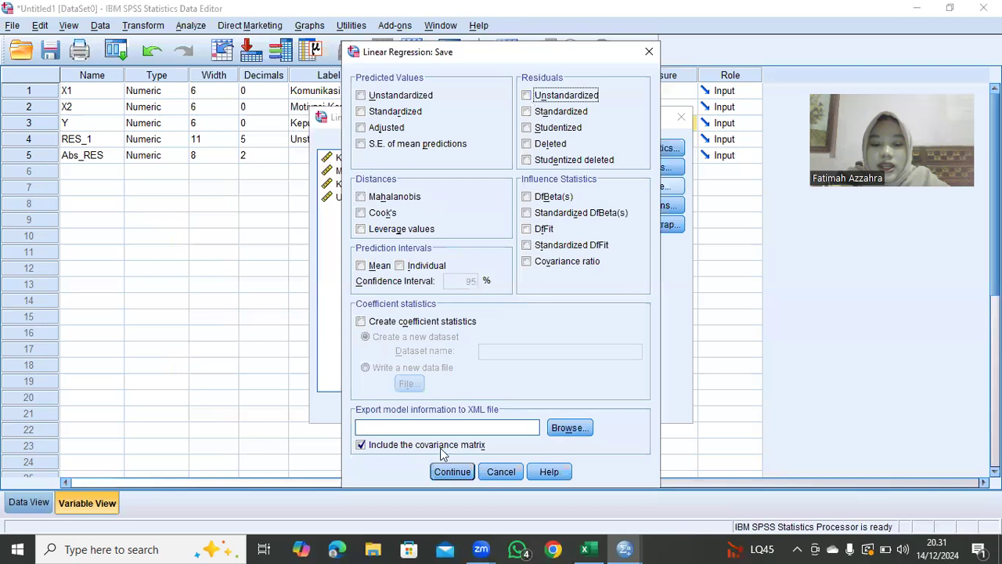
{"action": "left_click", "coordinate": [447, 473]}
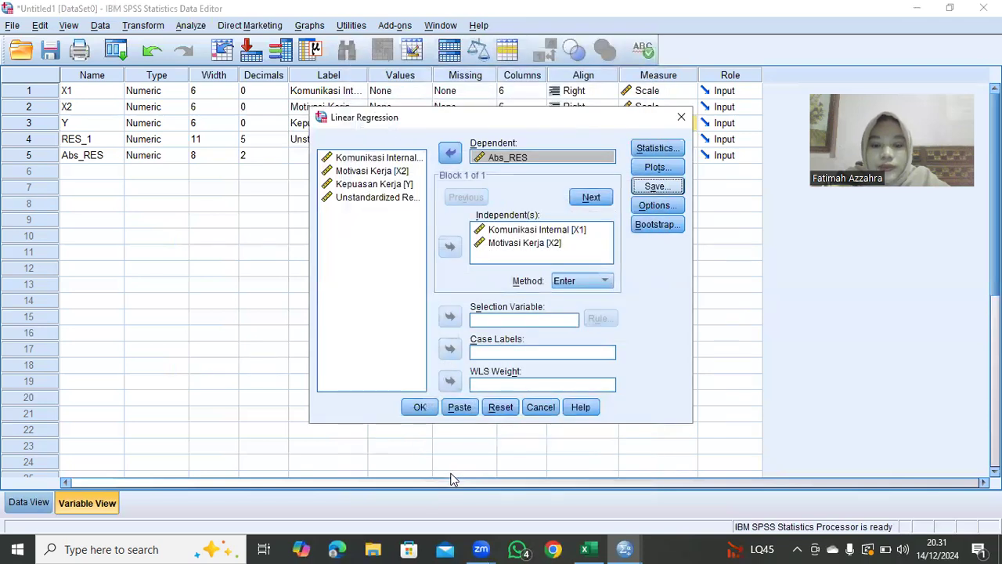
{"action": "left_click", "coordinate": [420, 407]}
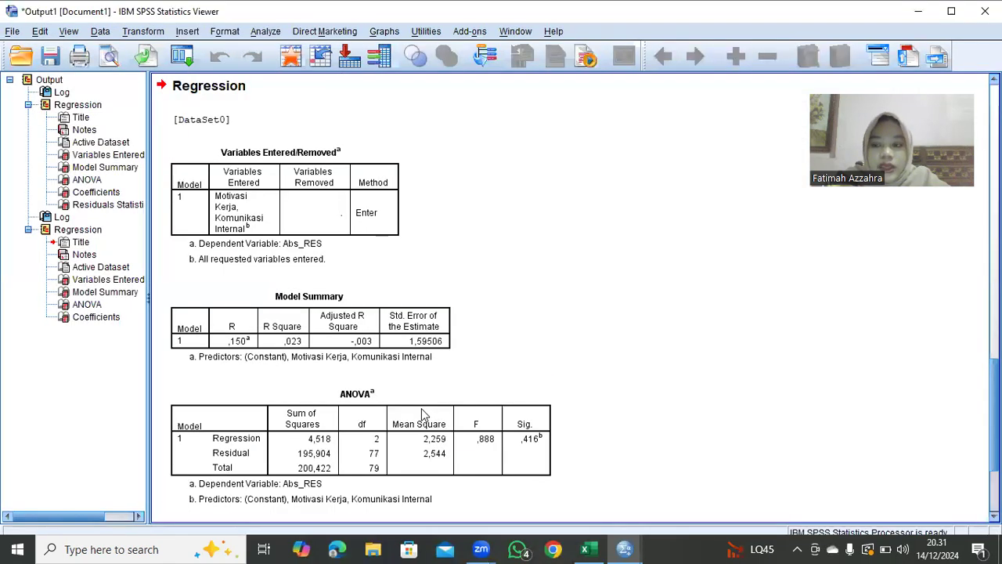
{"action": "scroll", "coordinate": [837, 414], "scroll_direction": "down", "scroll_amount": 5}
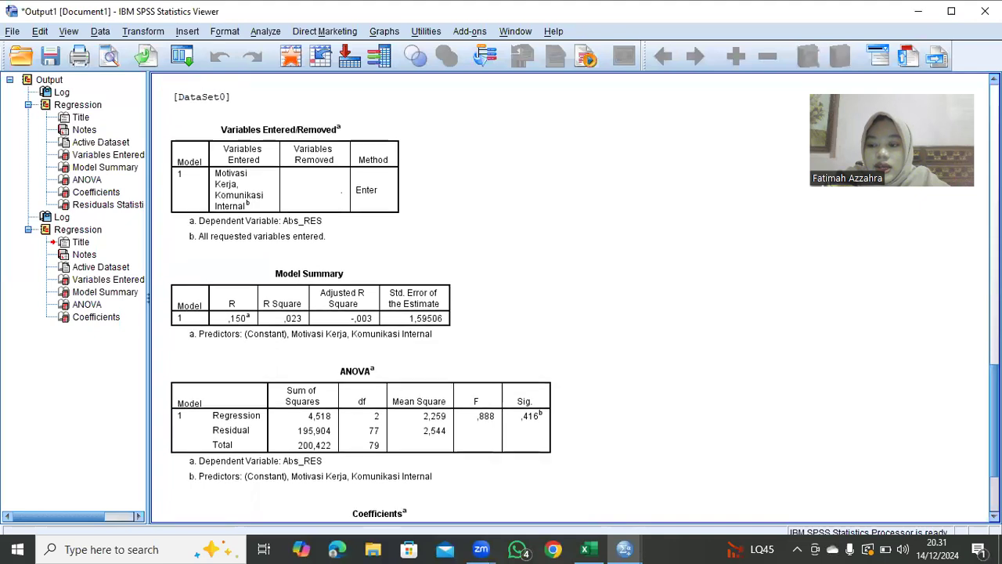